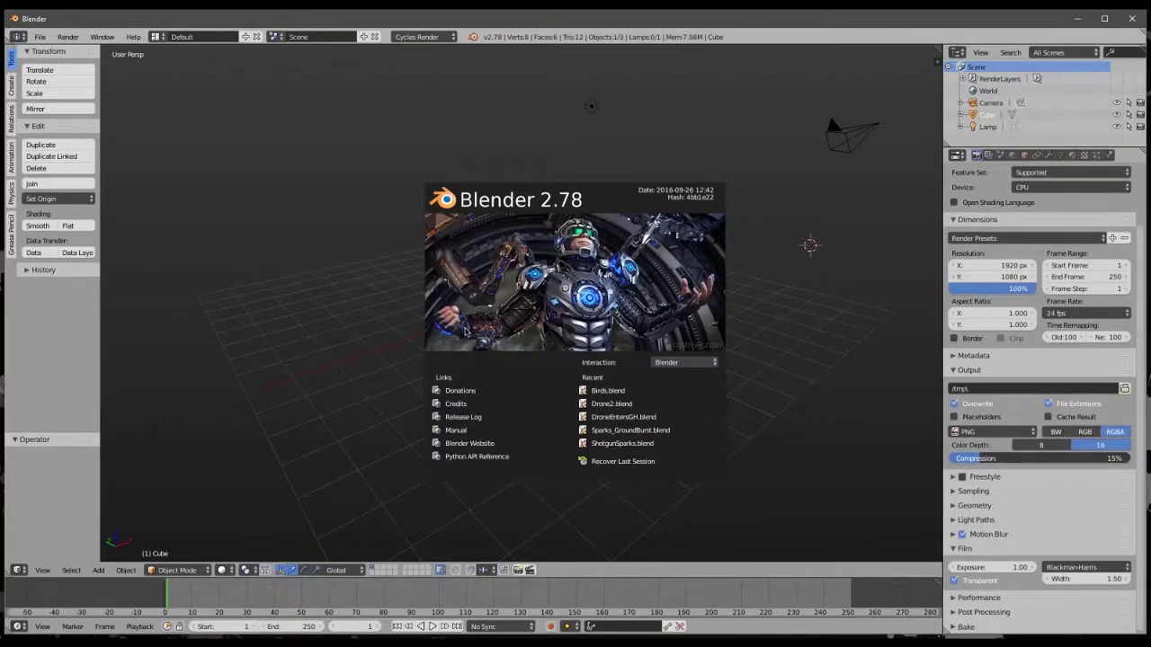
Maximize Blender, close the splash screen, and keep Cycles Render as the render engine.
double_click(399, 18)
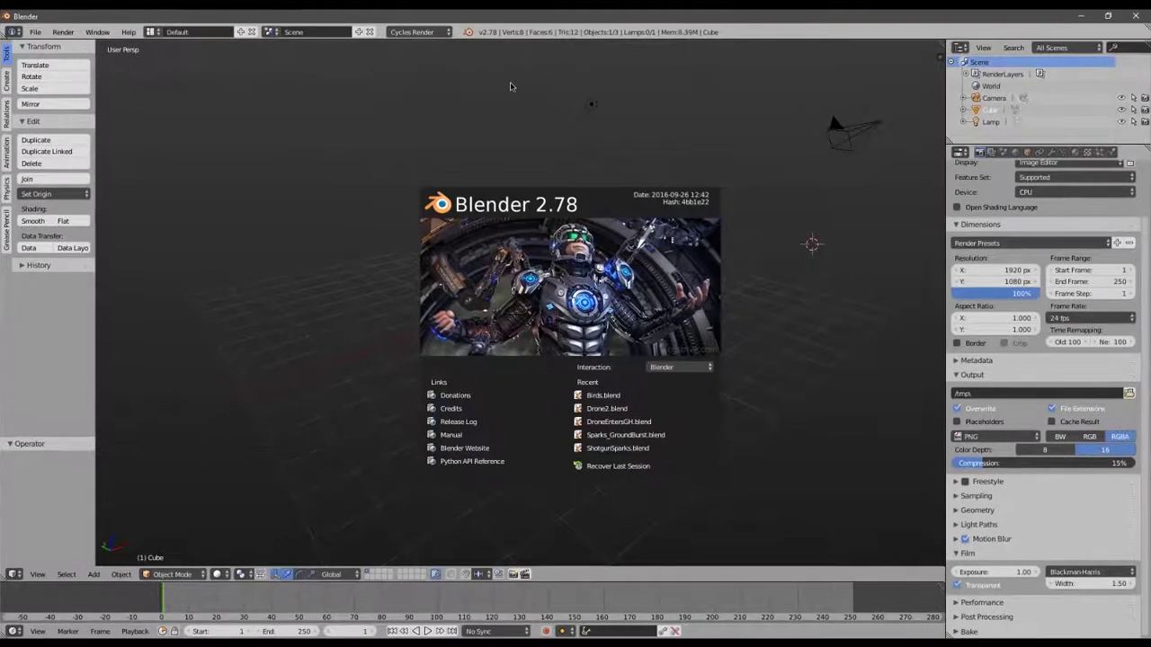
left_click(286, 300)
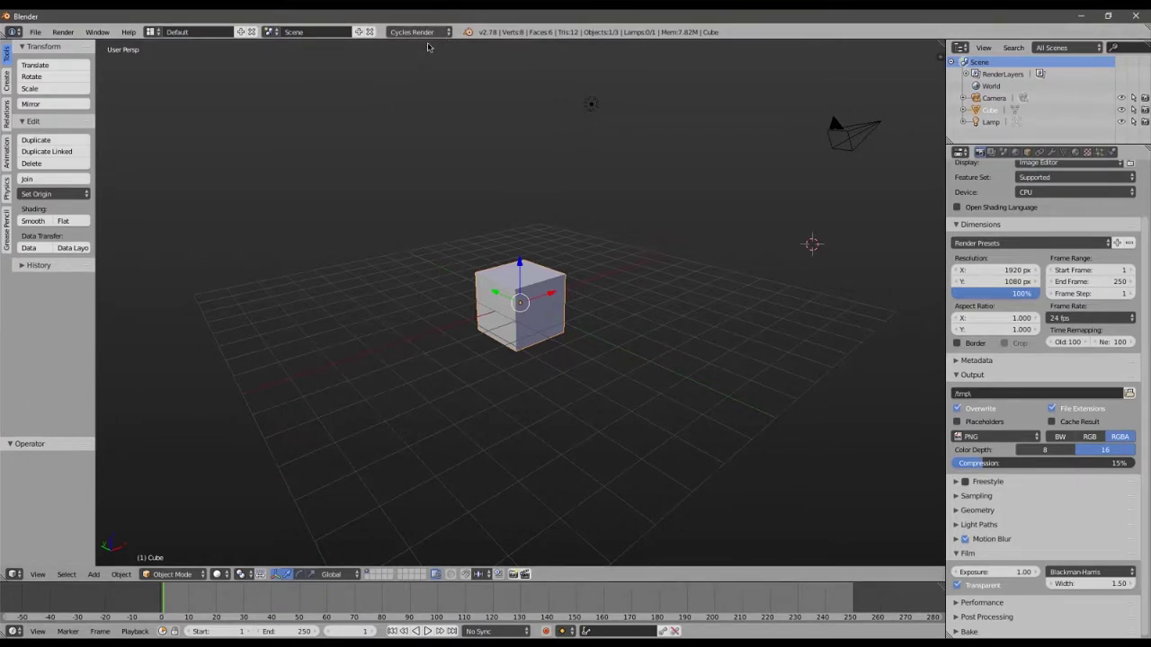
left_click(422, 34)
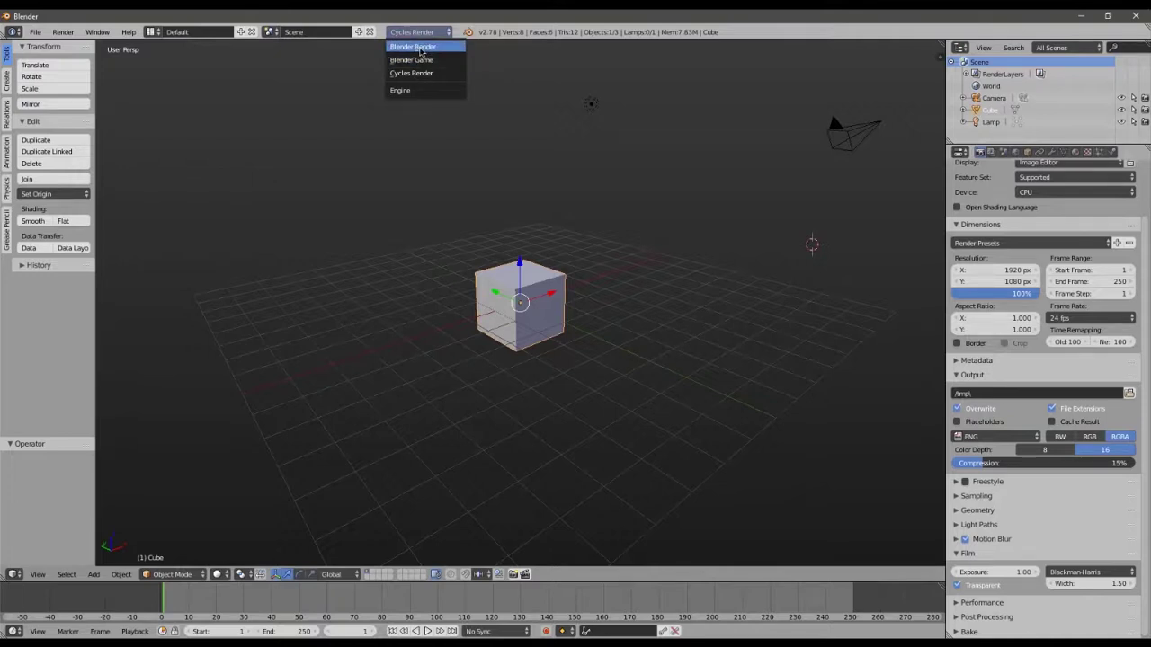
left_click(420, 75)
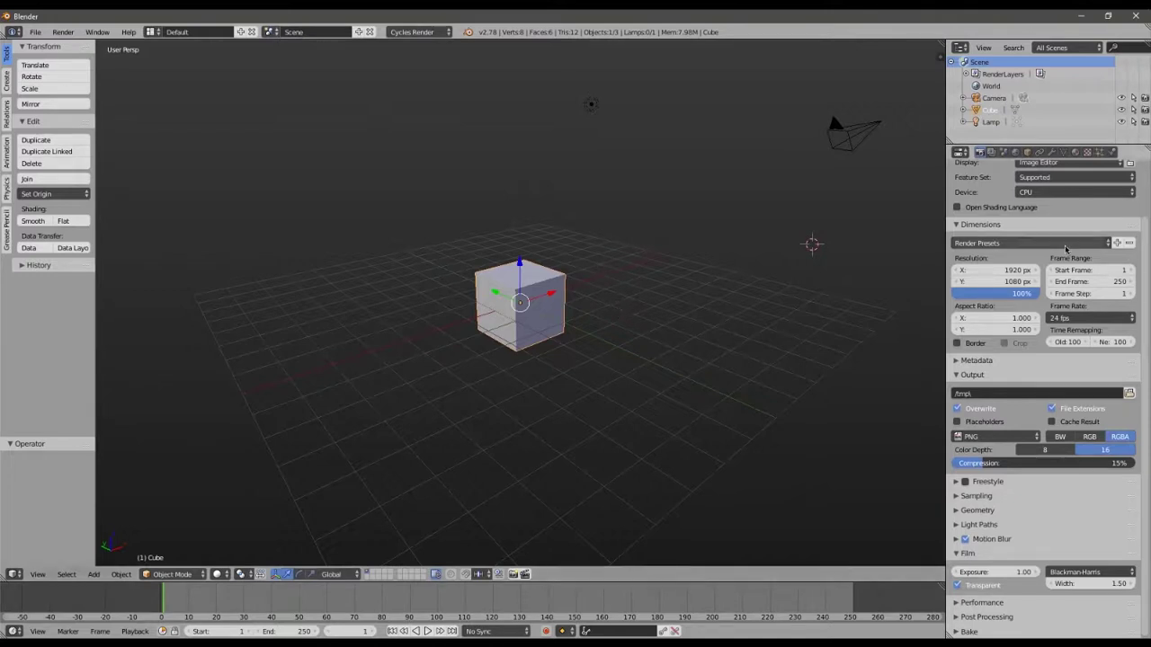
scroll(1065, 248, "up", 3)
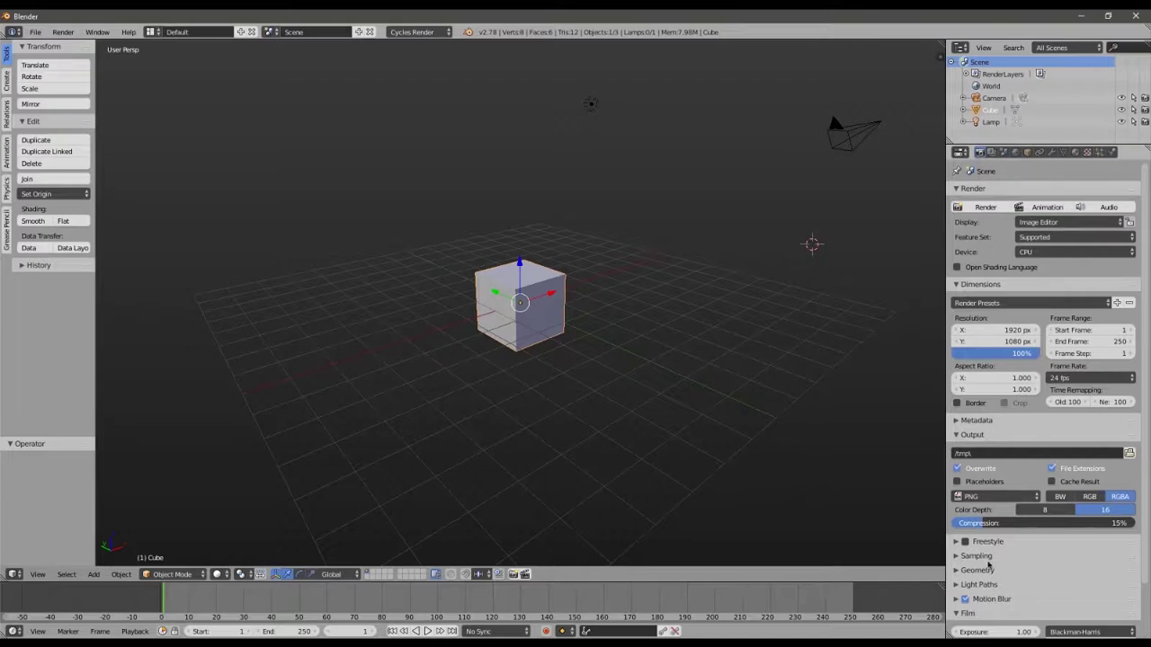
left_click(1003, 152)
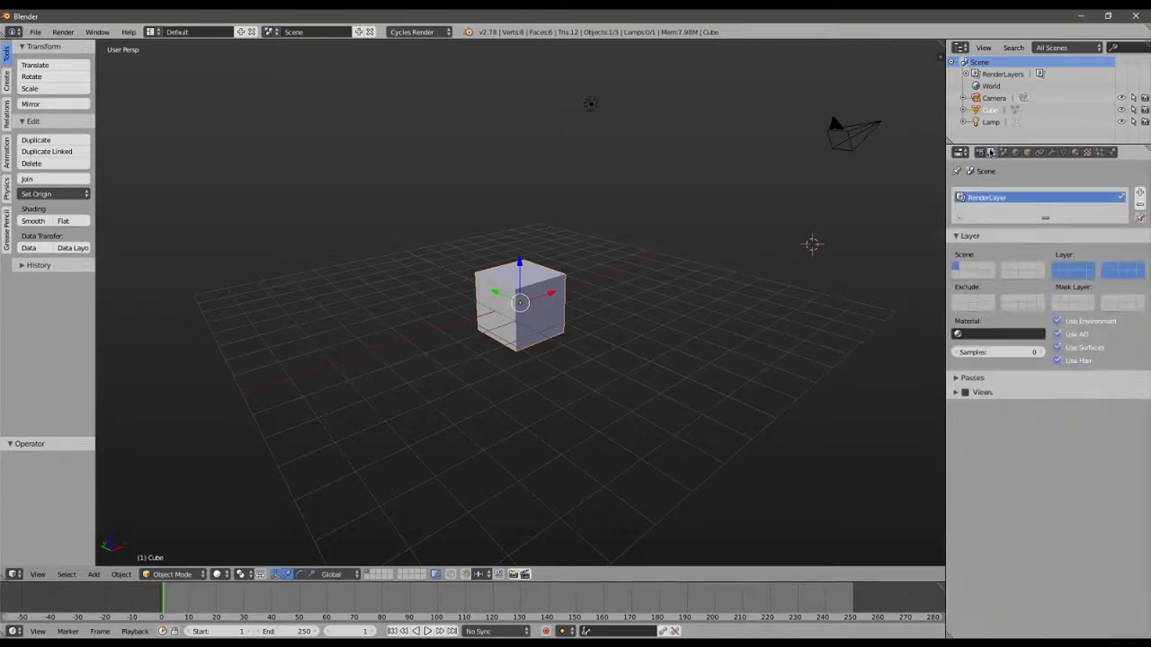
left_click(1026, 152)
left_click(1051, 152)
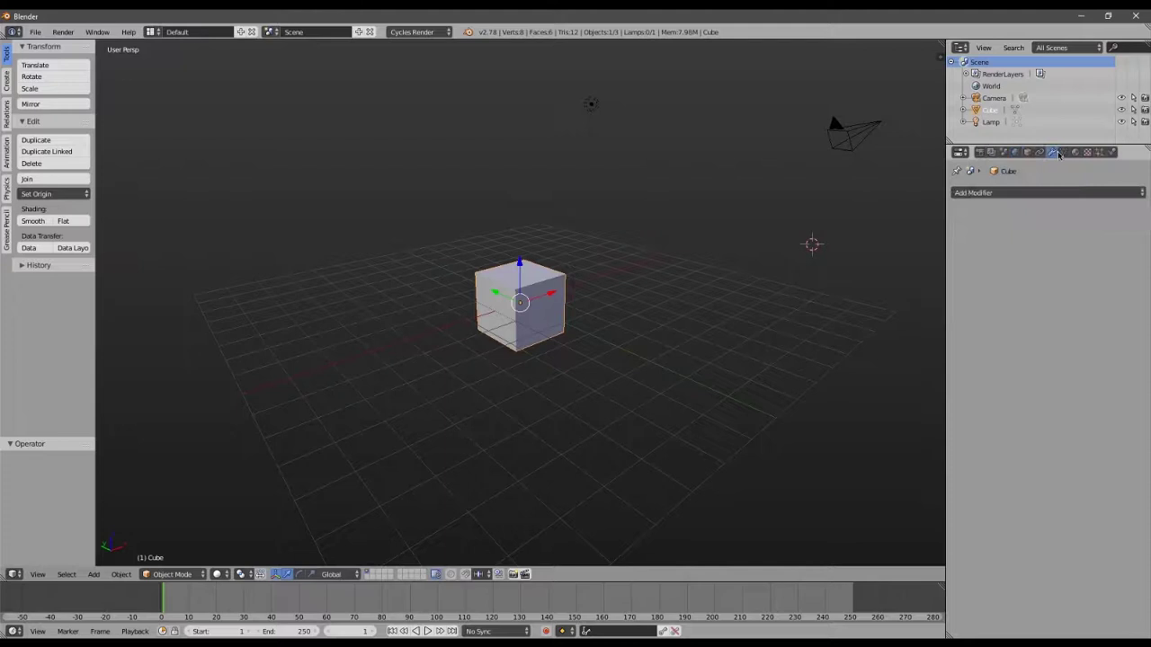
left_click(1075, 153)
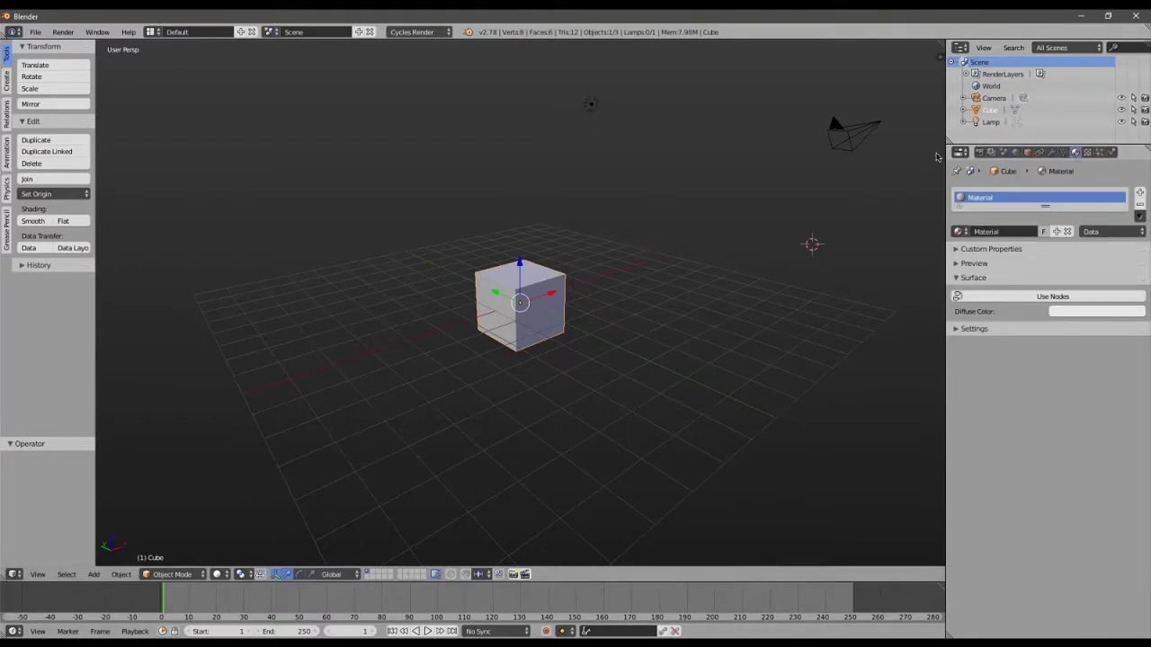
left_click(980, 153)
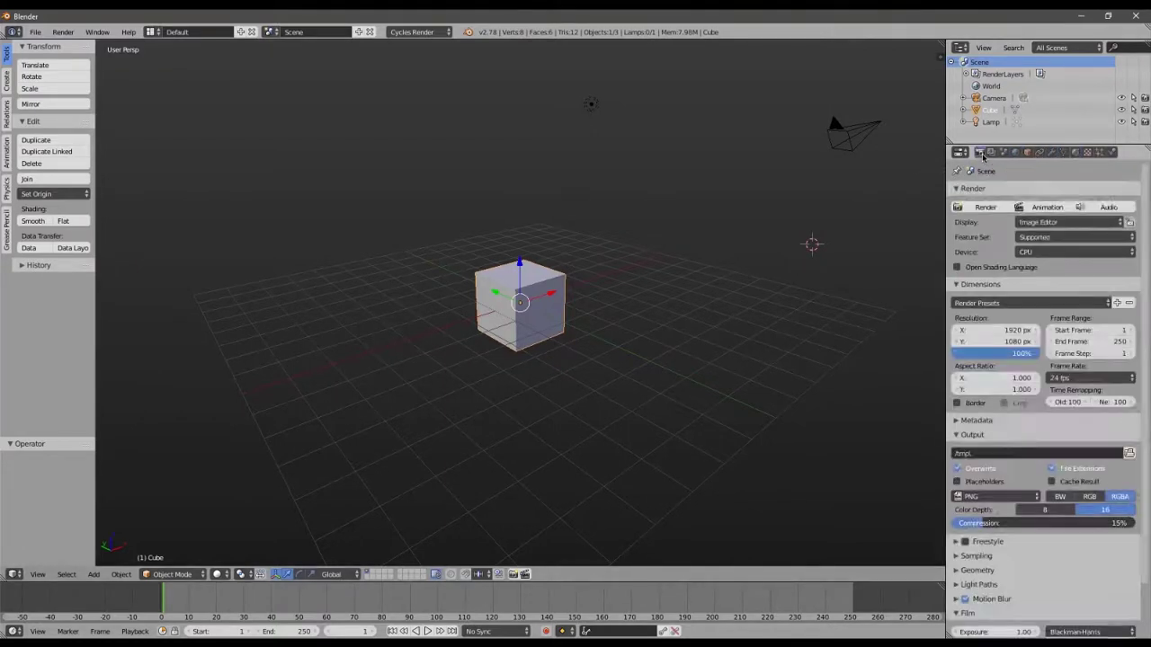
left_click(1027, 253)
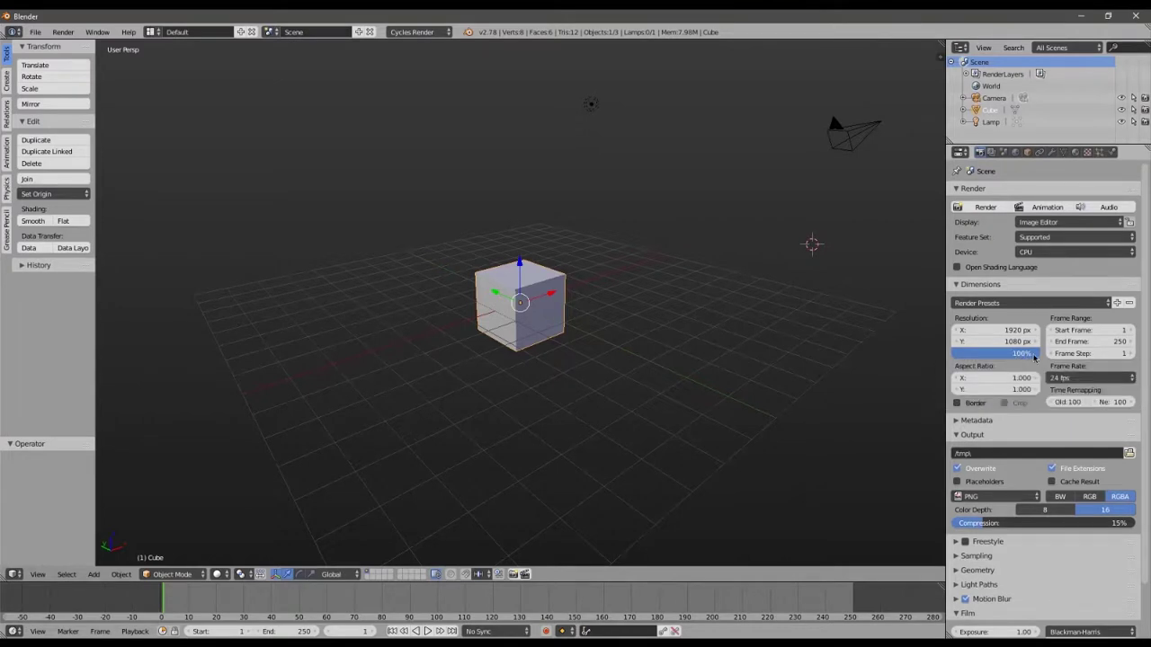
left_click_drag(1034, 353, 1001, 353)
left_click_drag(996, 353, 968, 354)
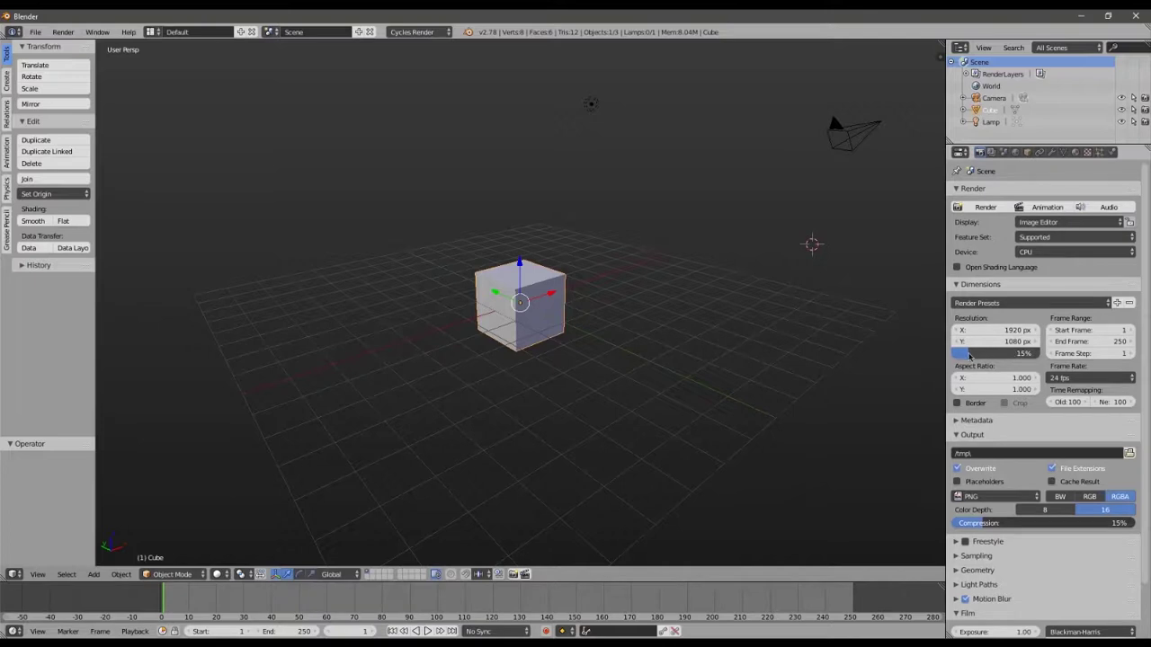
left_click(1012, 355)
type("100")
key("Return")
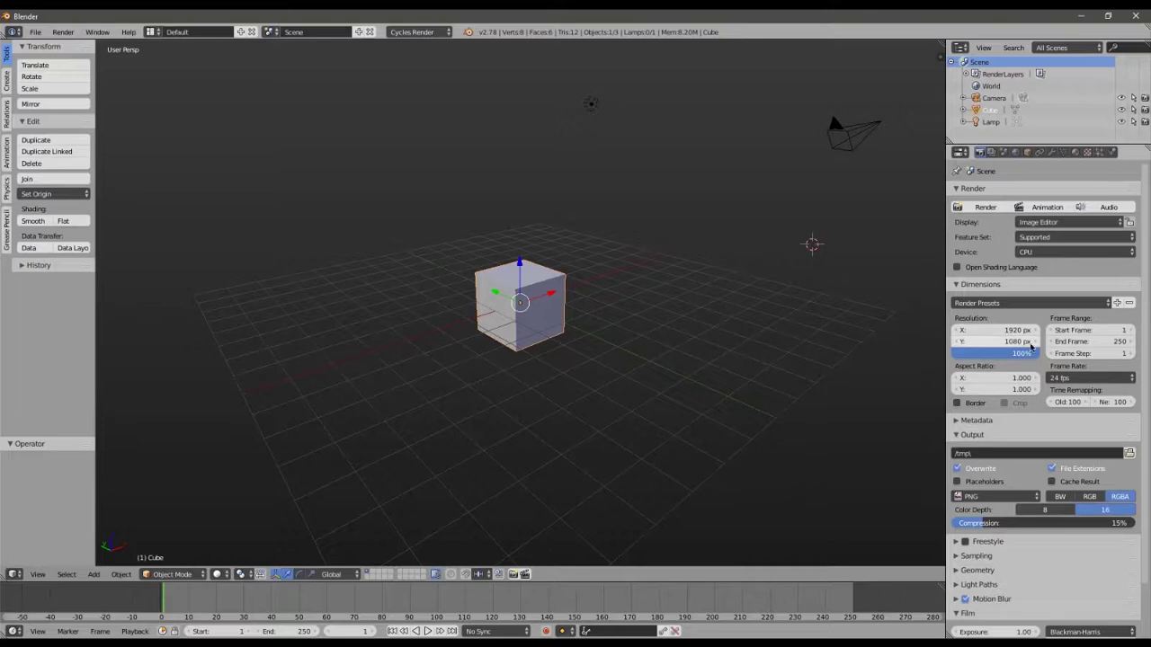
scroll(1022, 444, "down", 2)
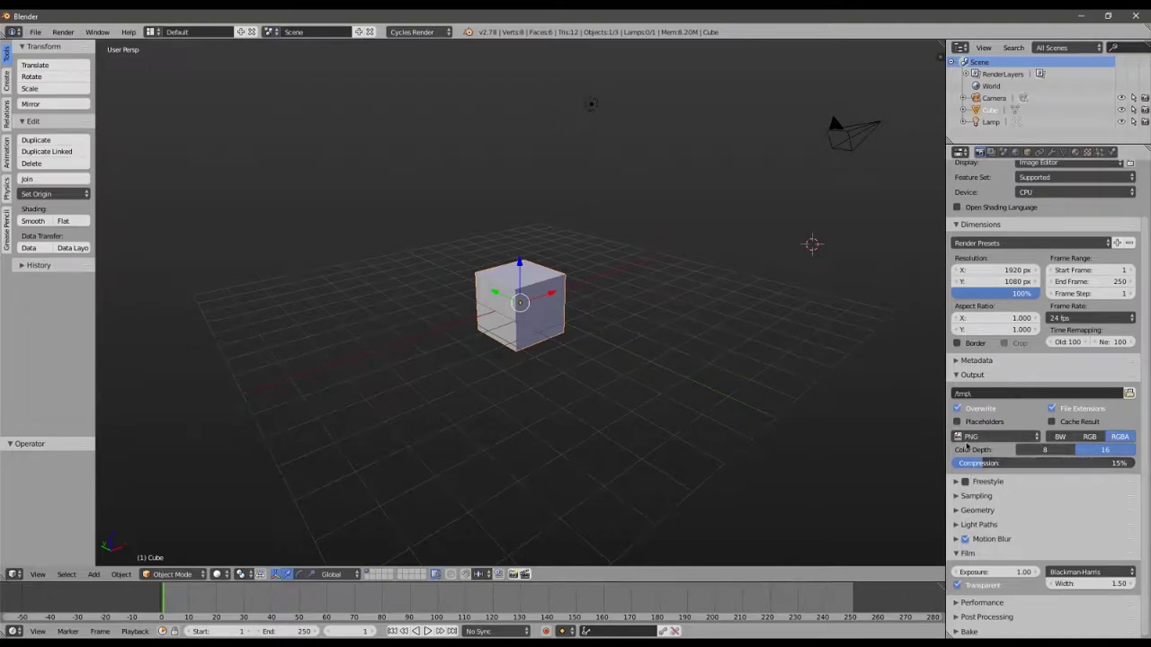
Expand the Sampling and Film panels, turn Film transparency off, and place the 3D cursor below the cube.
left_click(959, 496)
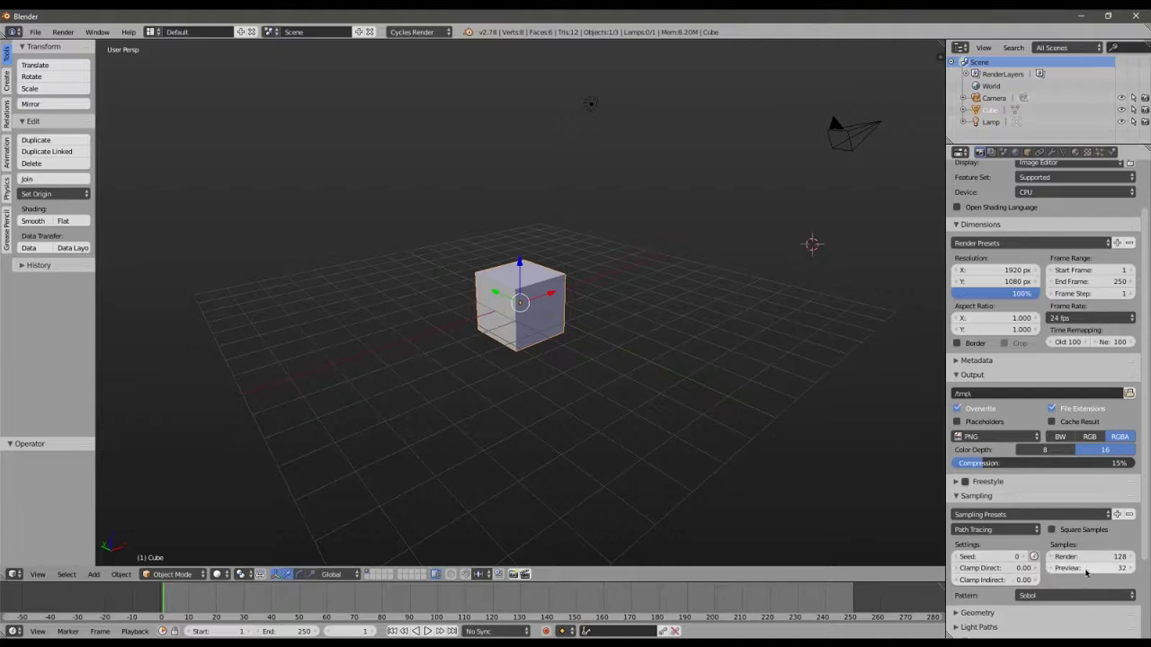
scroll(1079, 584, "down", 3)
left_click(1088, 554)
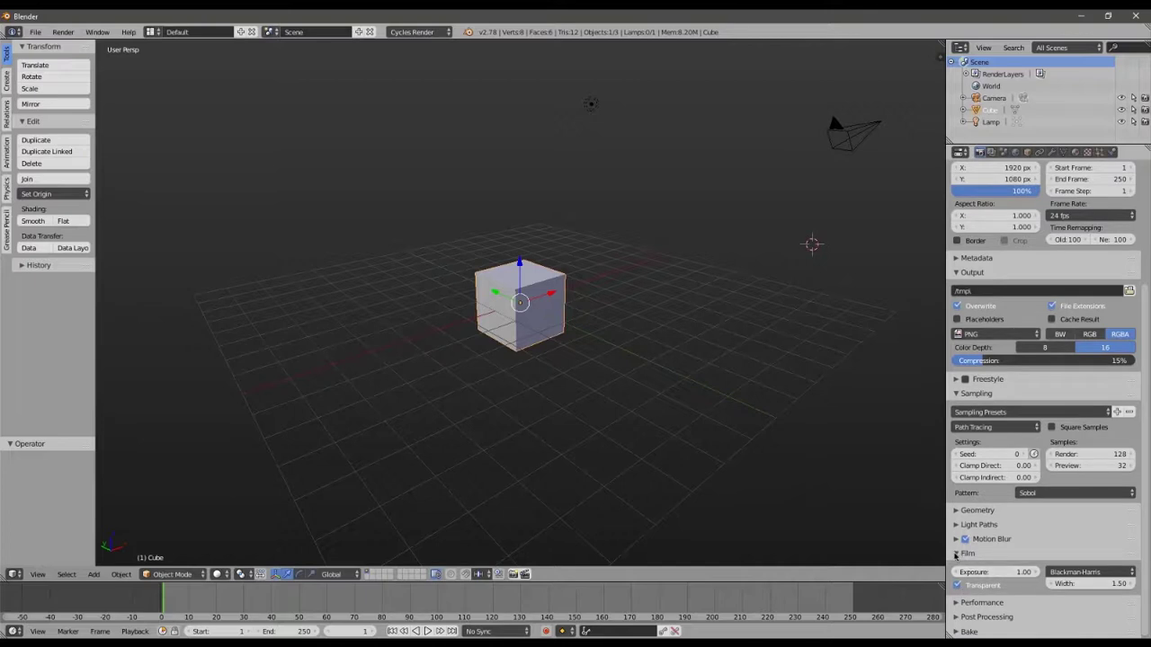
left_click(956, 553)
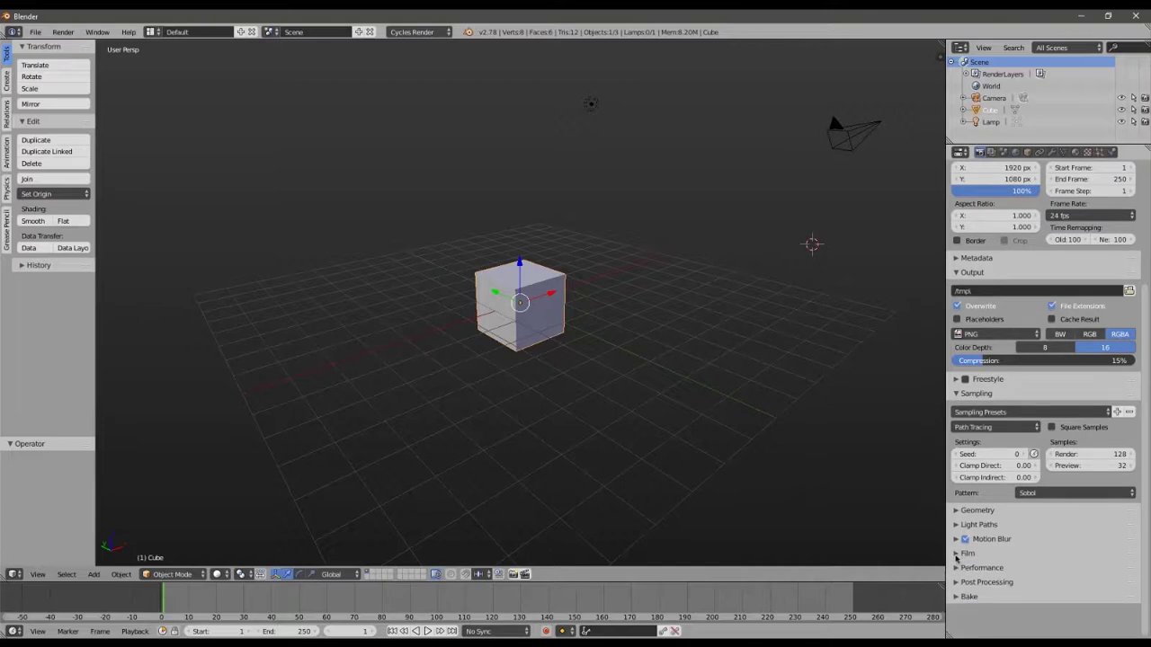
left_click(956, 556)
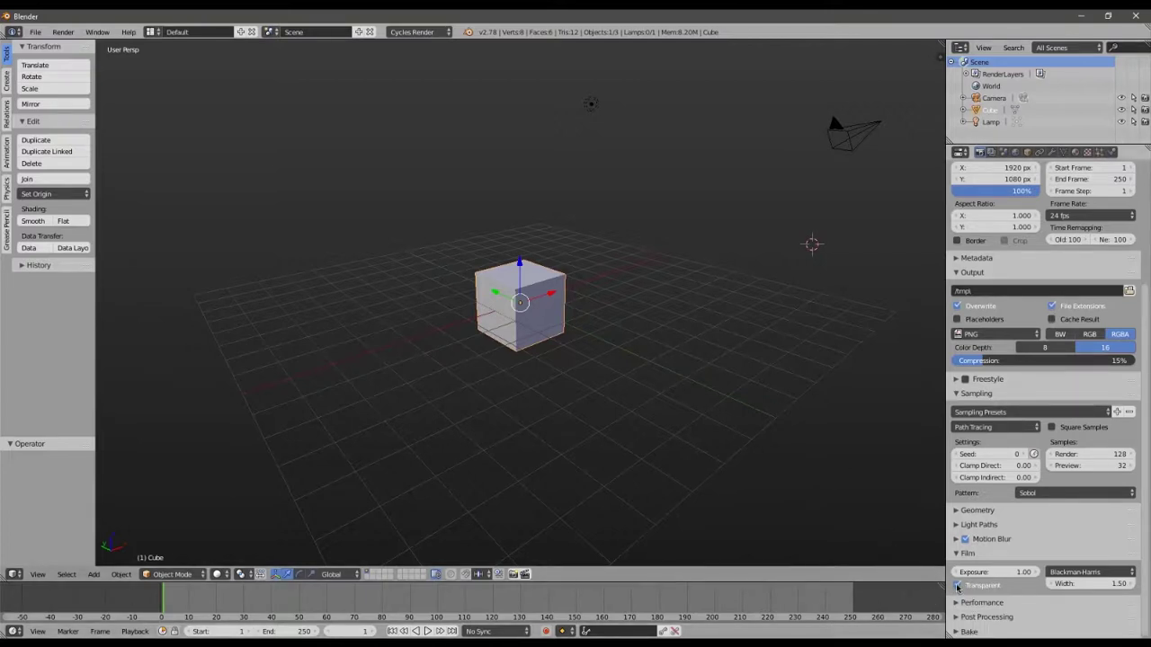
left_click(620, 405)
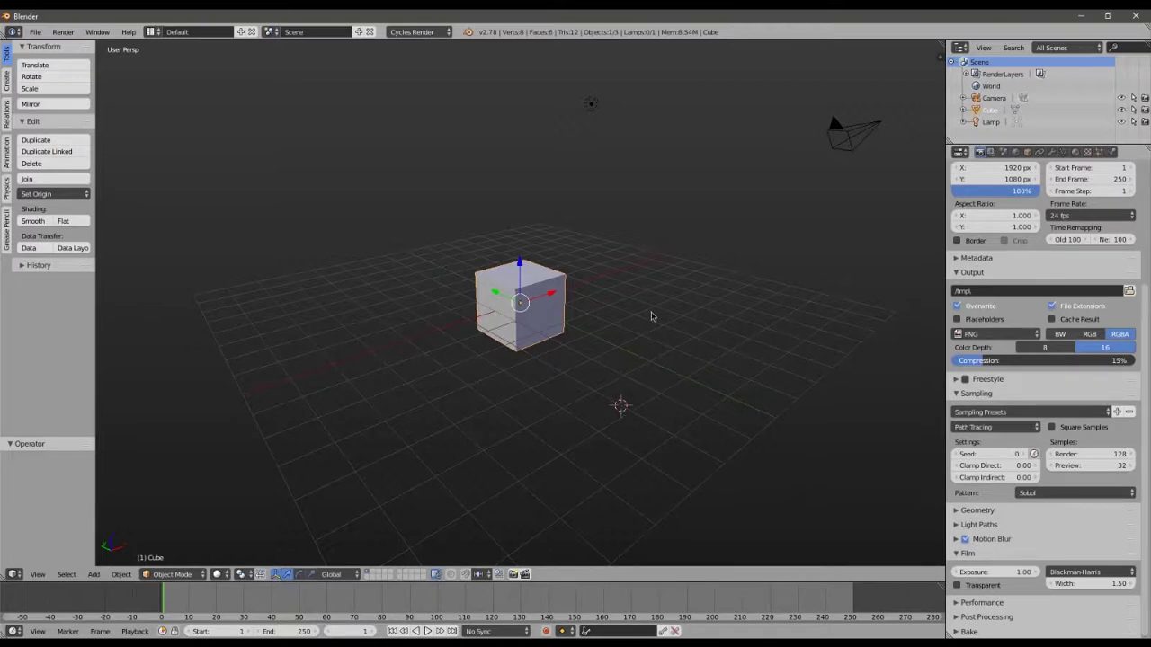
Enable Film > Transparent in rendered preview, return to solid shading, and save the startup file.
key("shift+z")
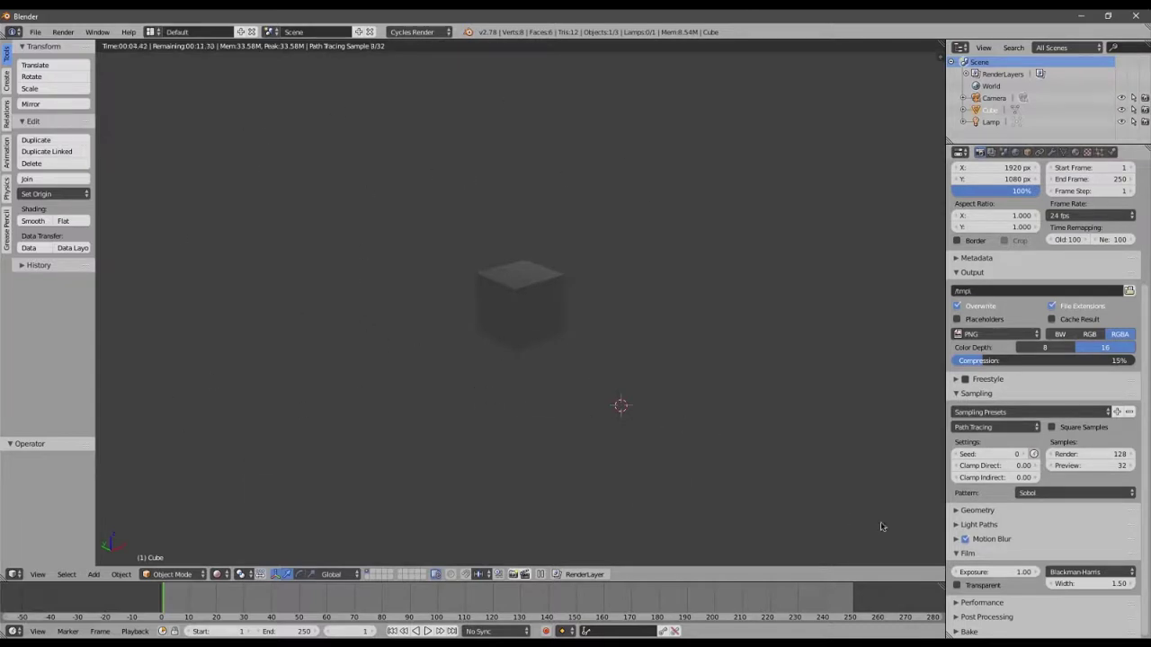
left_click(956, 585)
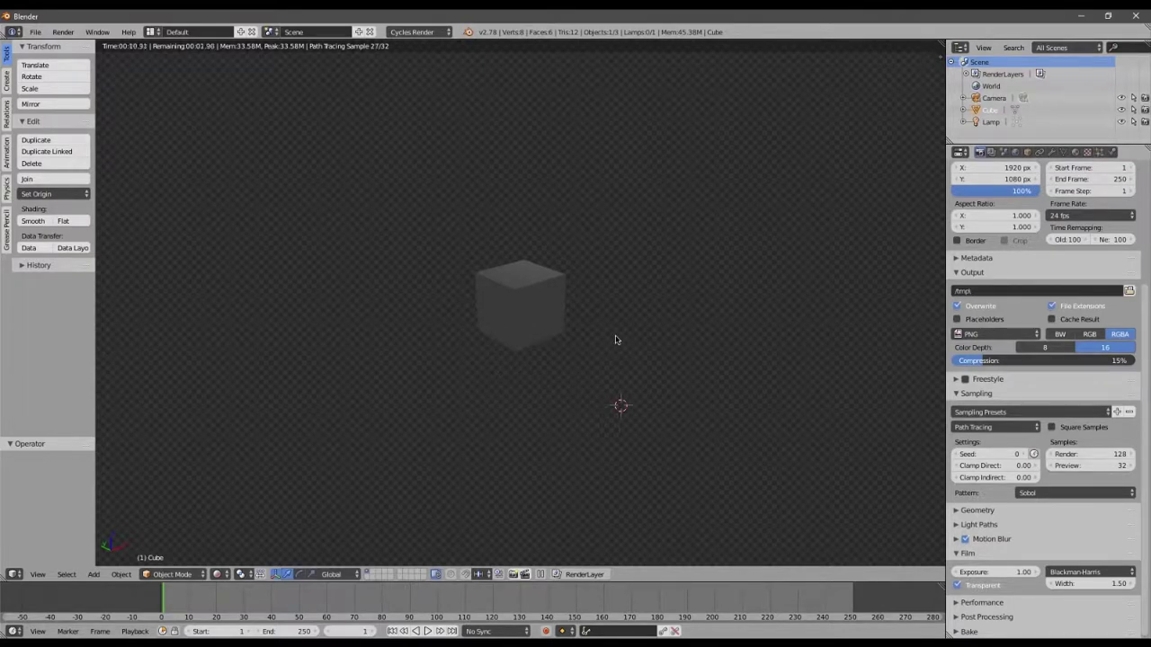
key("z")
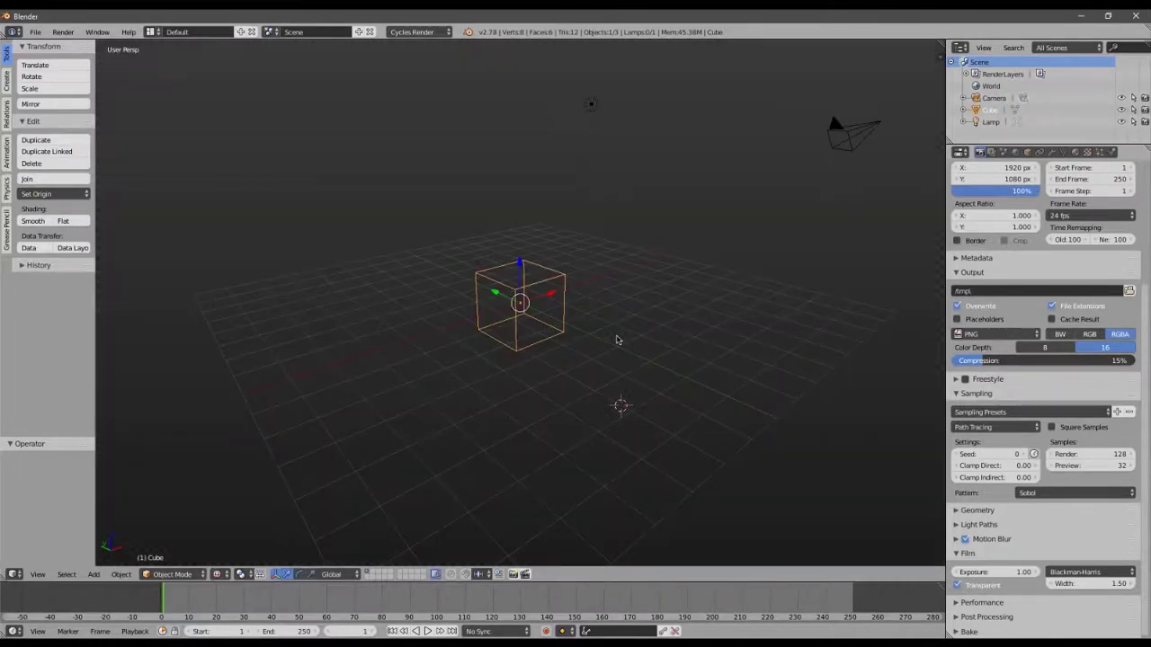
key("z")
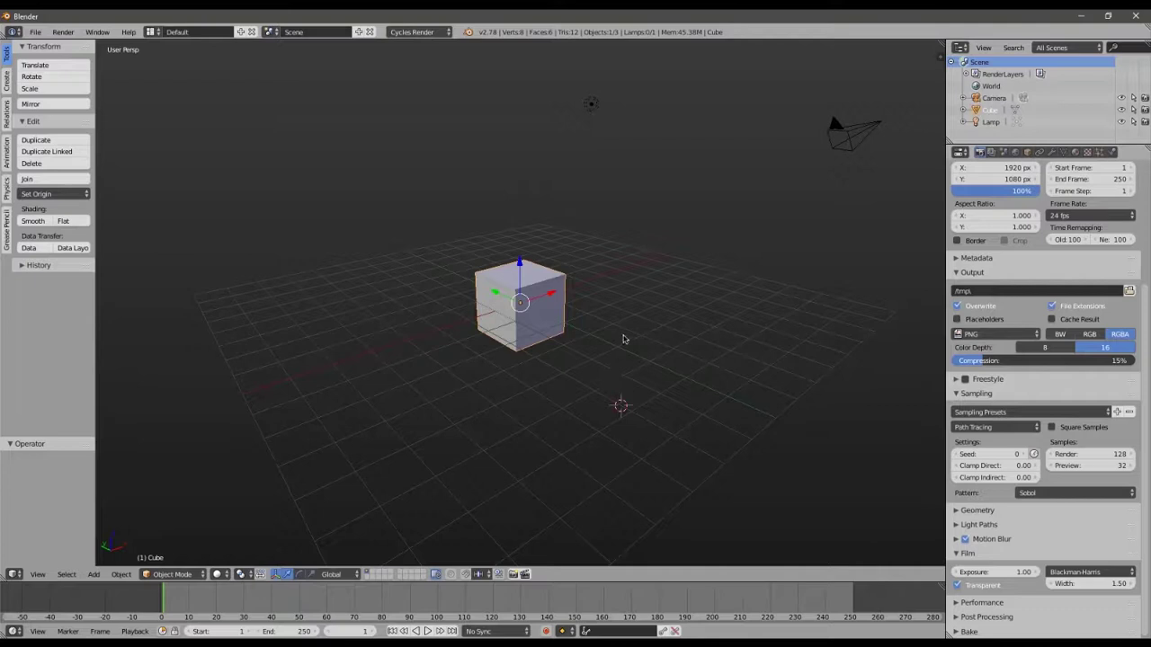
key("ctrl+u")
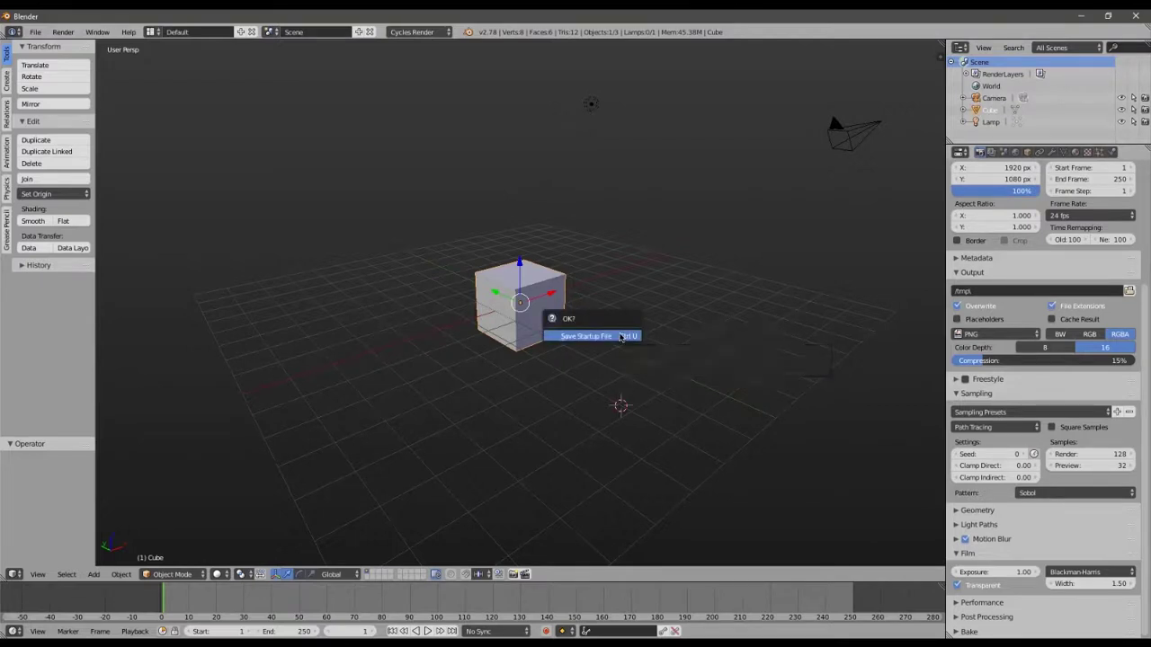
left_click(621, 336)
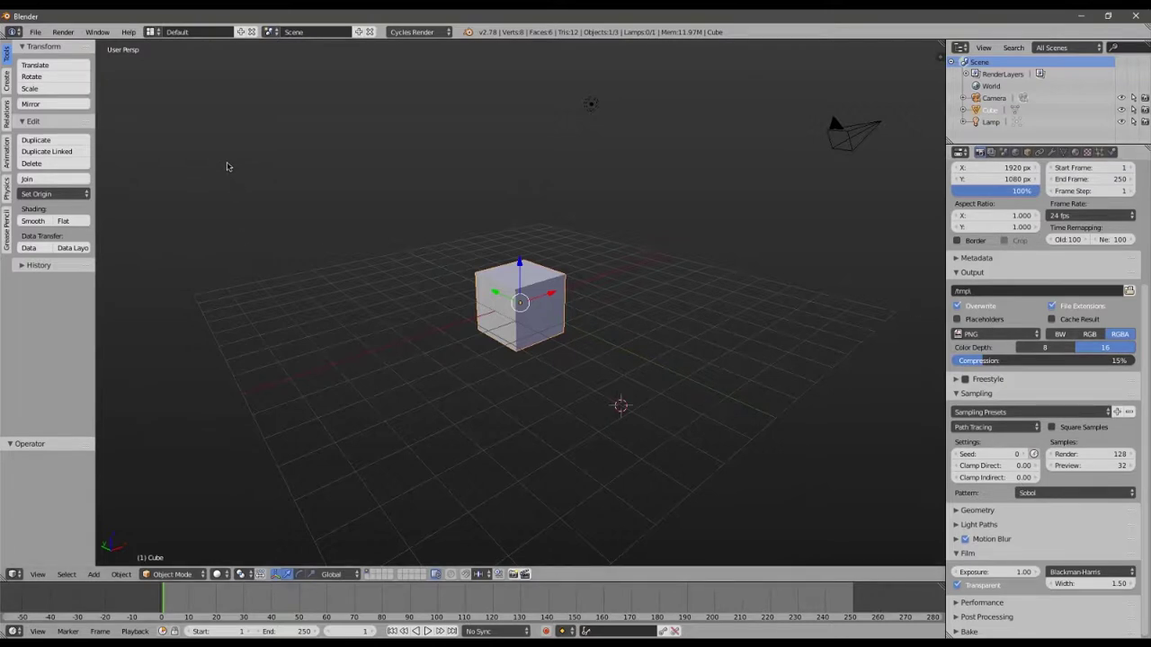
Open User Preferences from the File menu and browse the Interface, Editing and Input tabs.
left_click(35, 36)
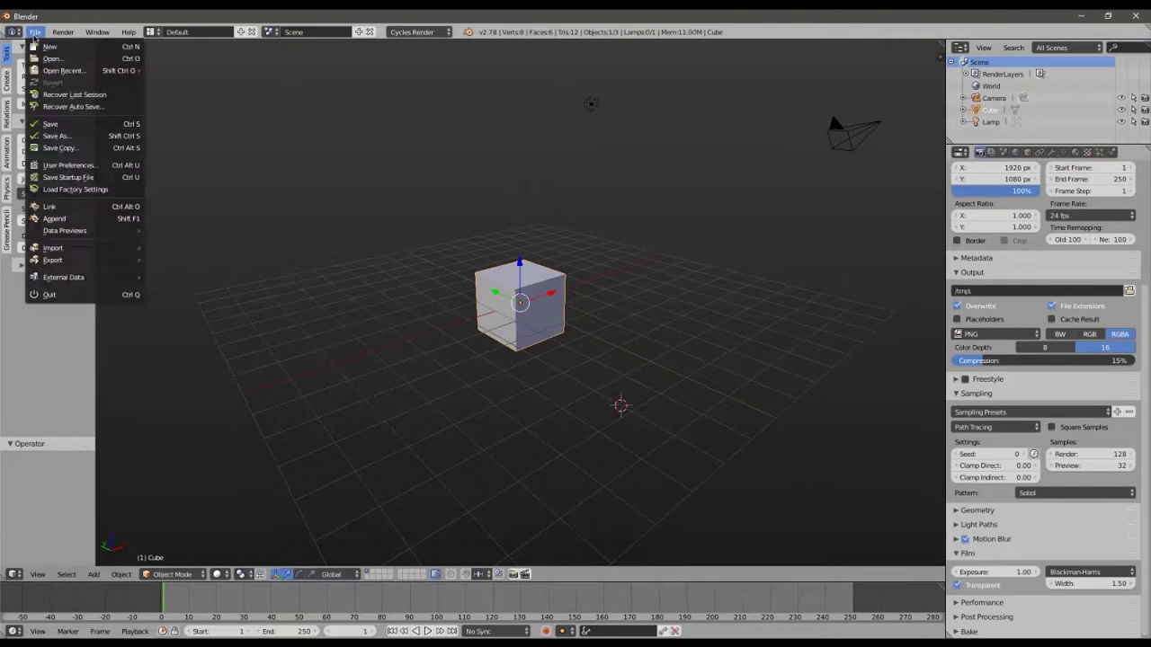
left_click(54, 165)
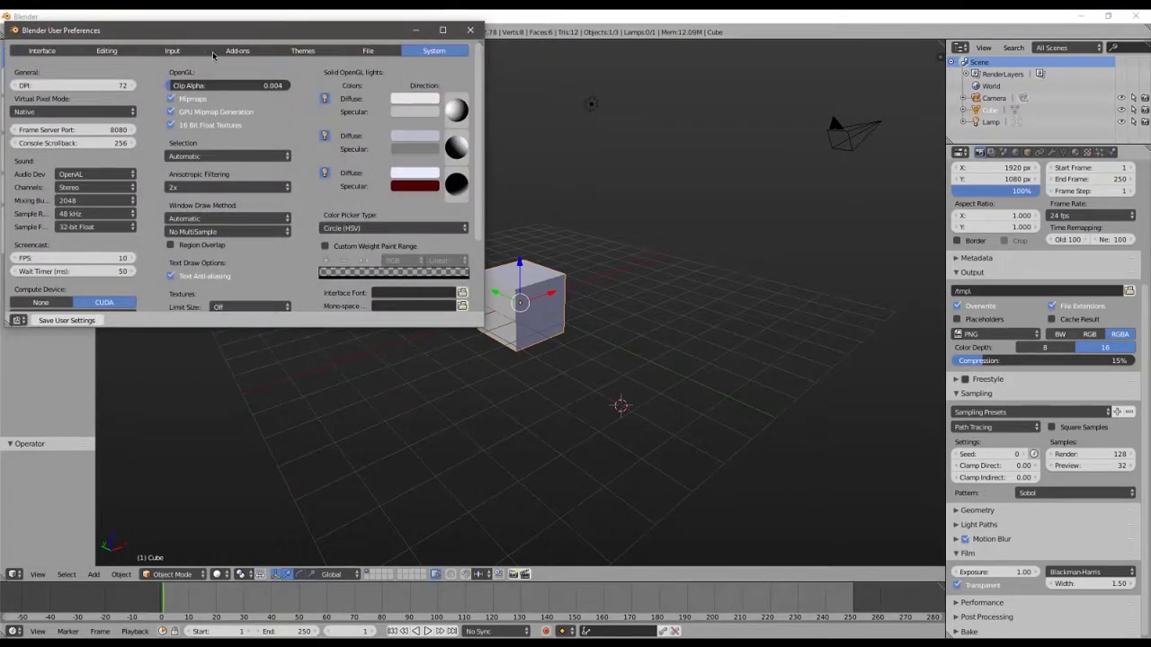
left_click(178, 79)
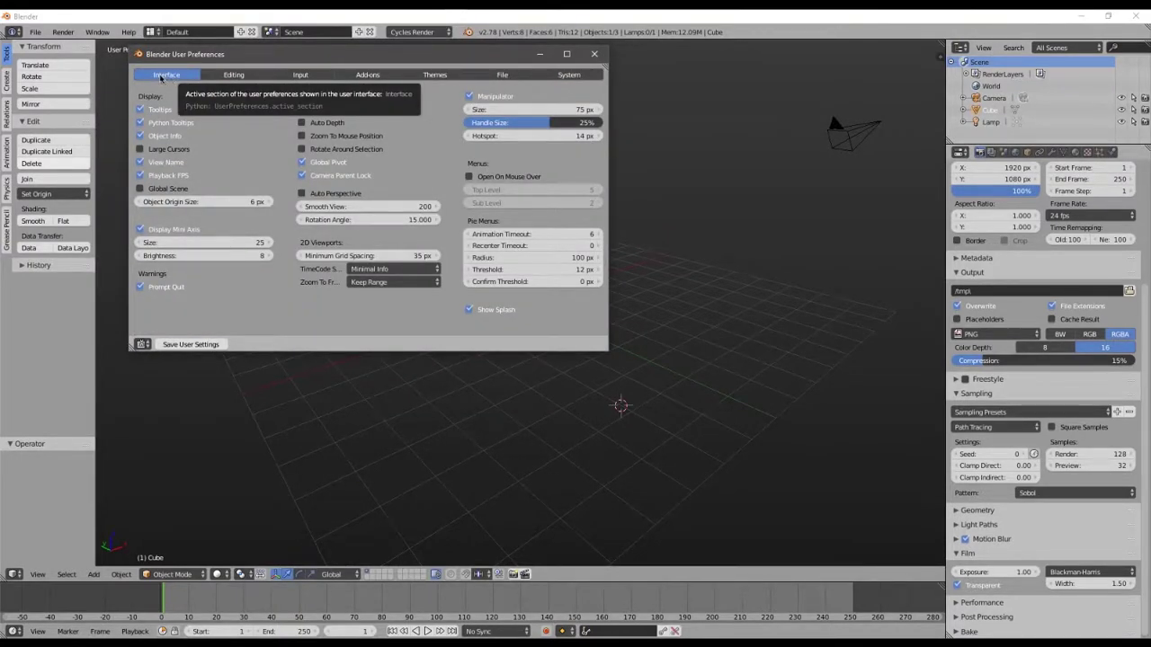
left_click(225, 76)
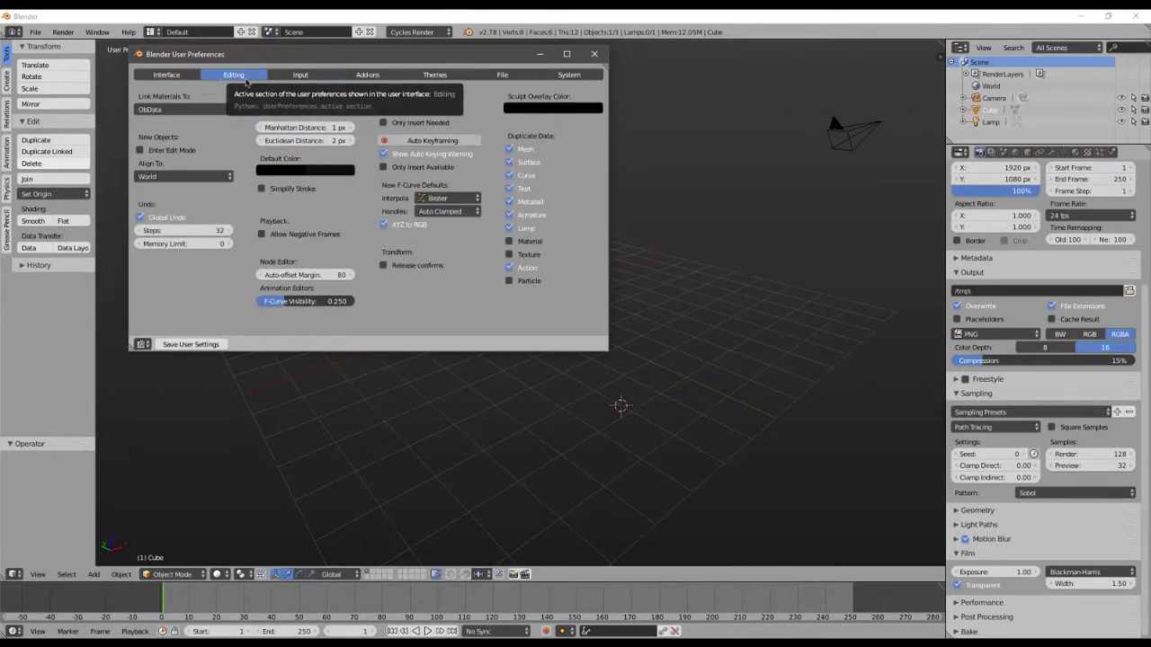
left_click(295, 77)
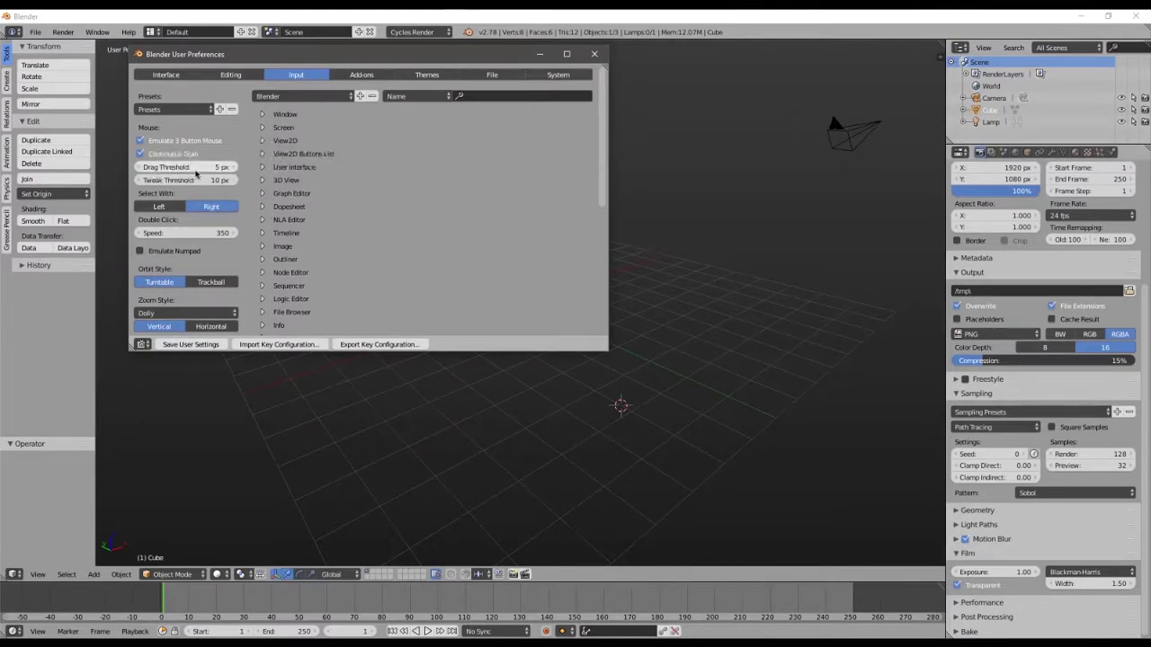
Scroll through the Input preferences, then switch to the Add-ons tab.
scroll(199, 189, "down", 2)
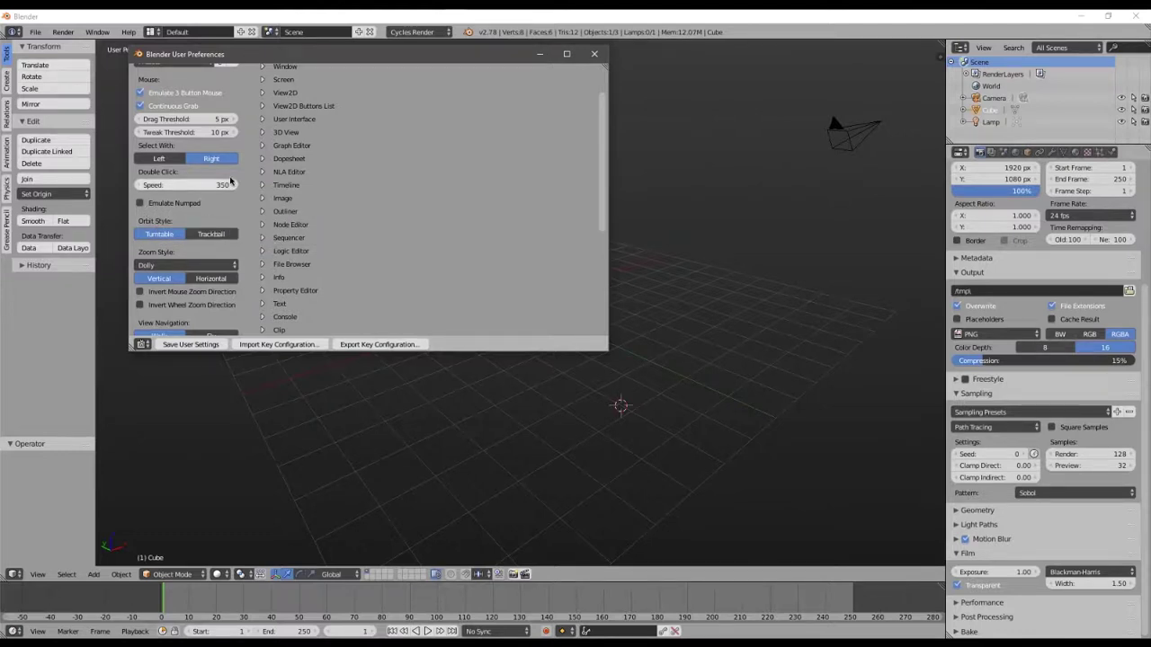
scroll(232, 189, "up", 2)
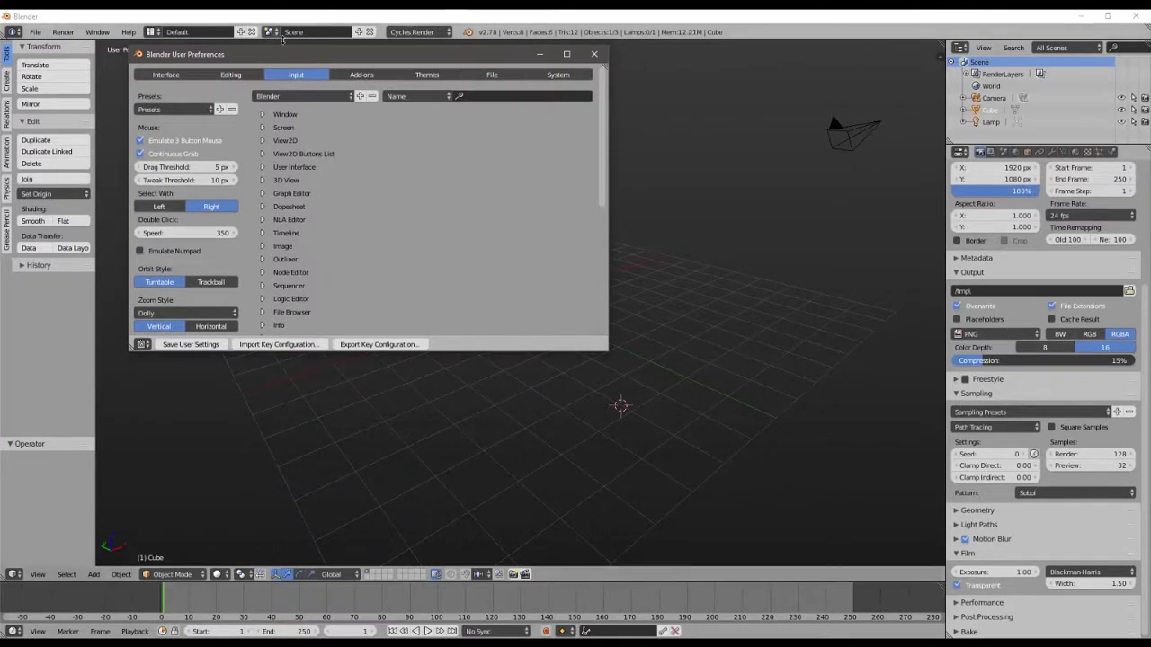
left_click(360, 76)
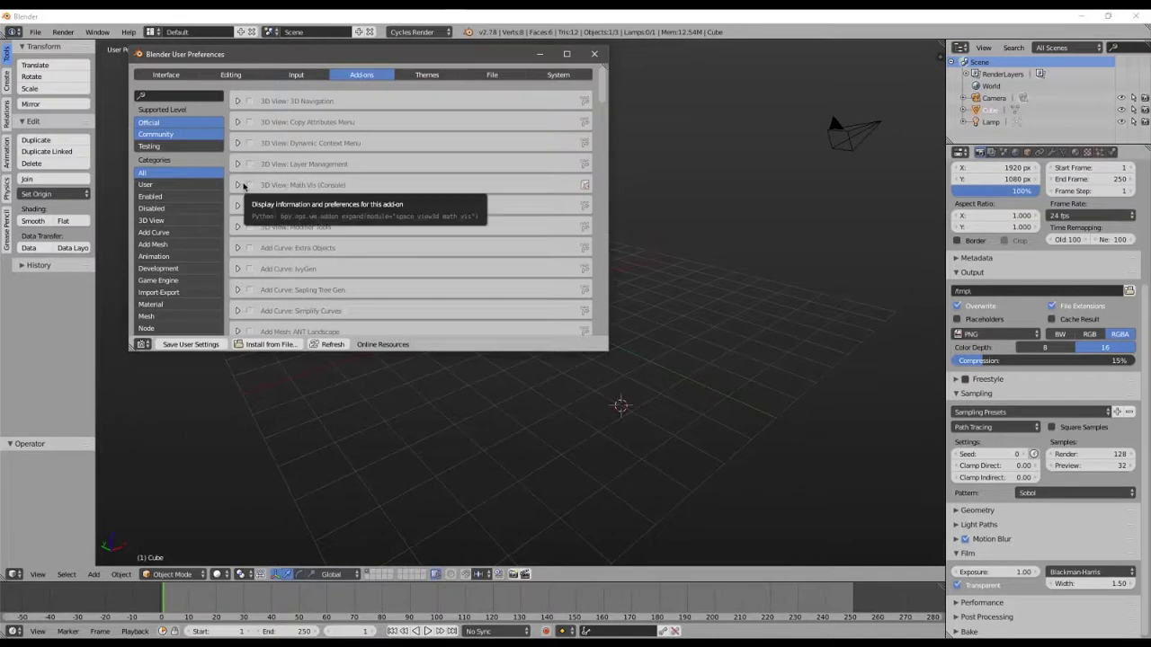
On the Themes tab, try the Back To Black, Science Lab and Rtheme presets.
left_click(417, 77)
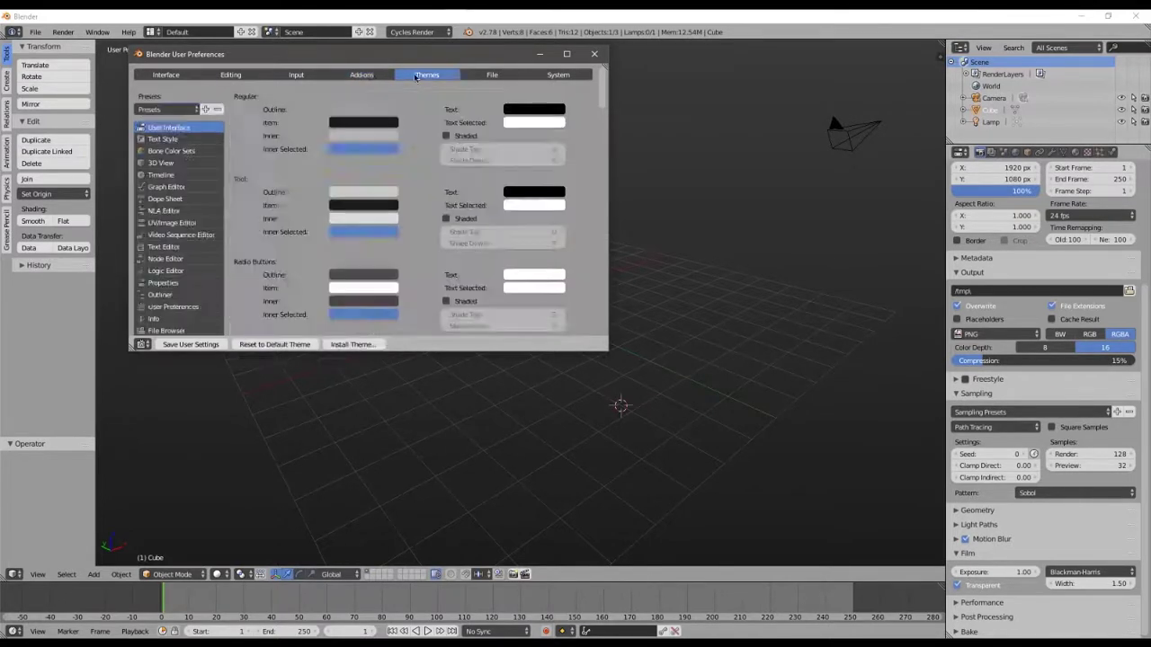
left_click(183, 109)
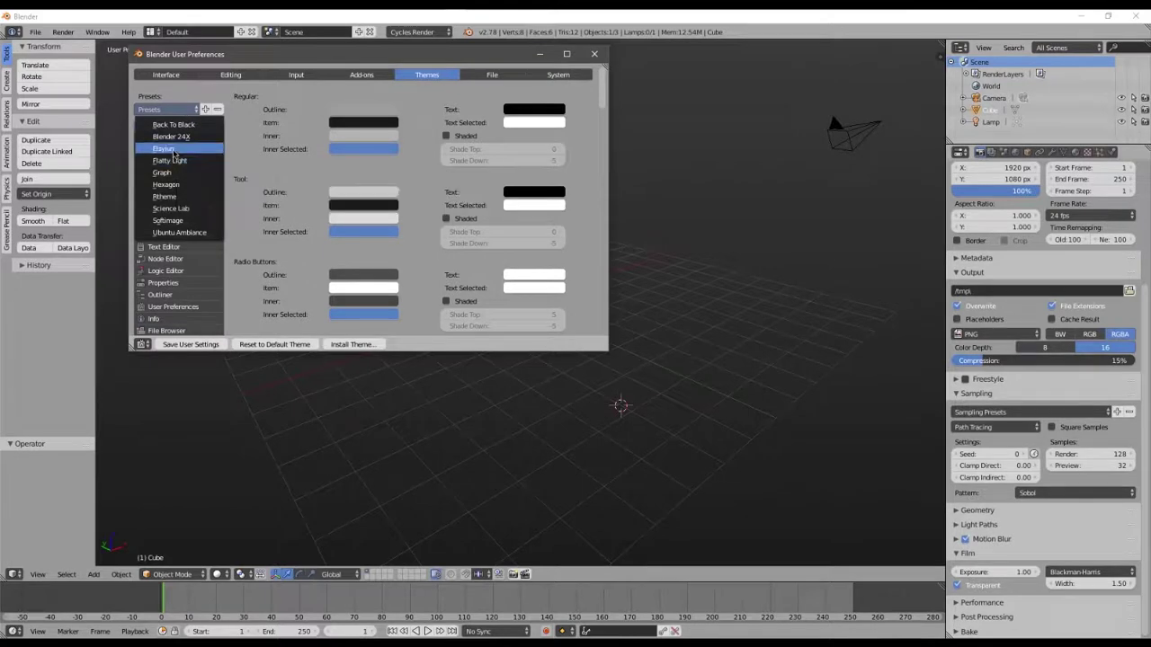
left_click(174, 125)
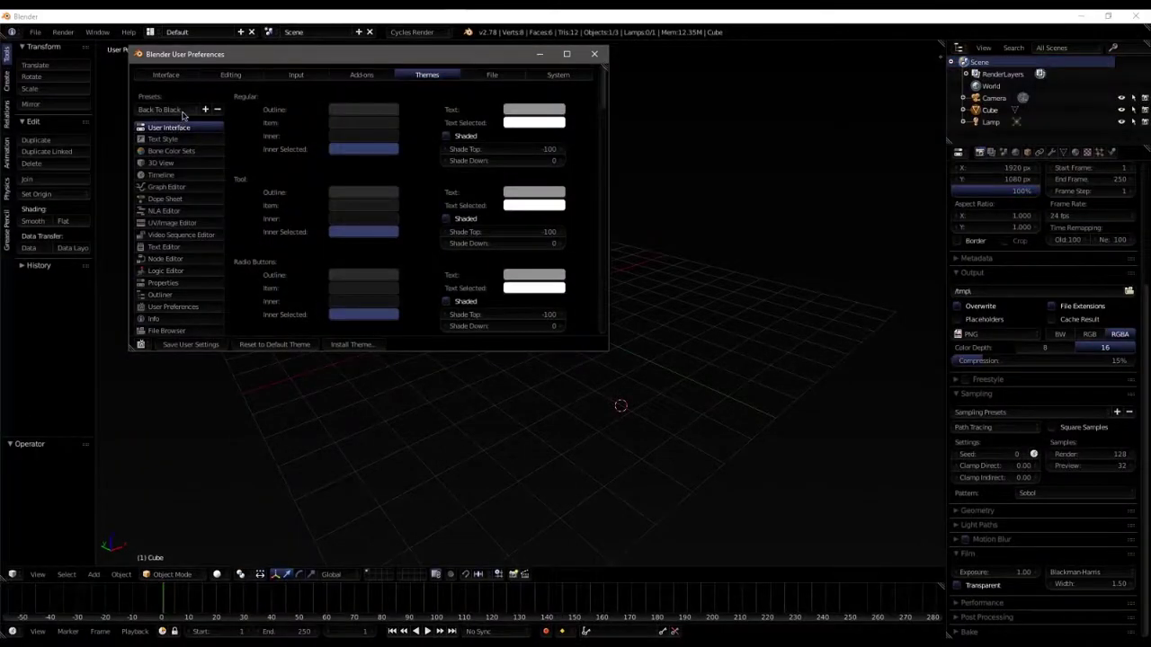
left_click(185, 110)
left_click(177, 208)
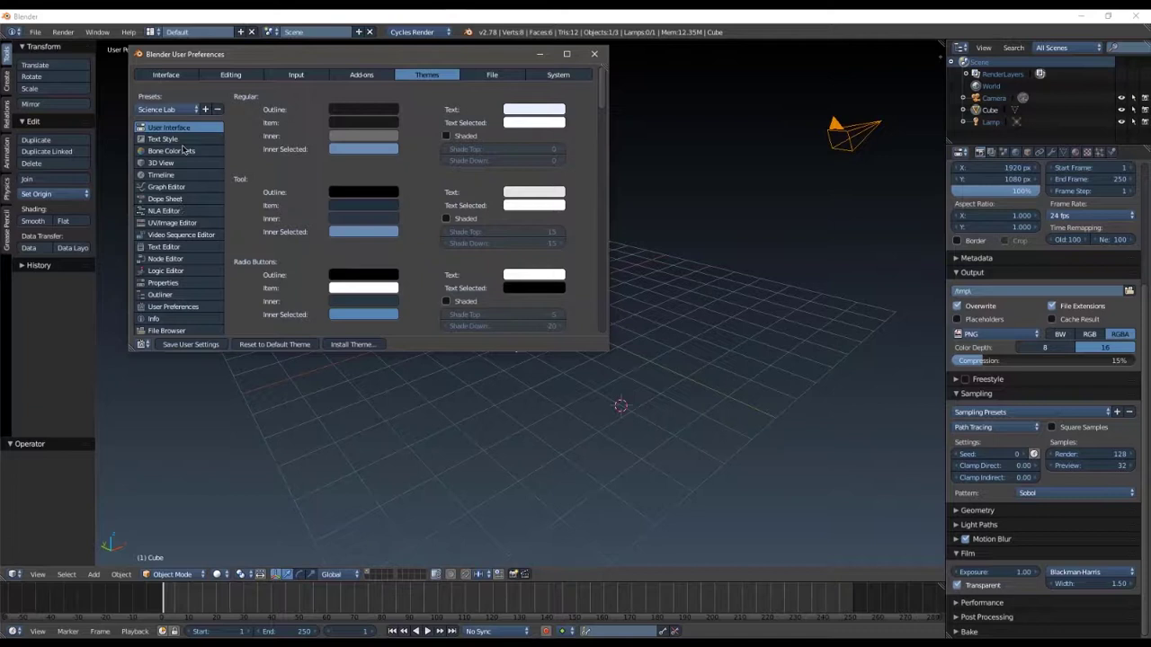
left_click(179, 111)
left_click(166, 196)
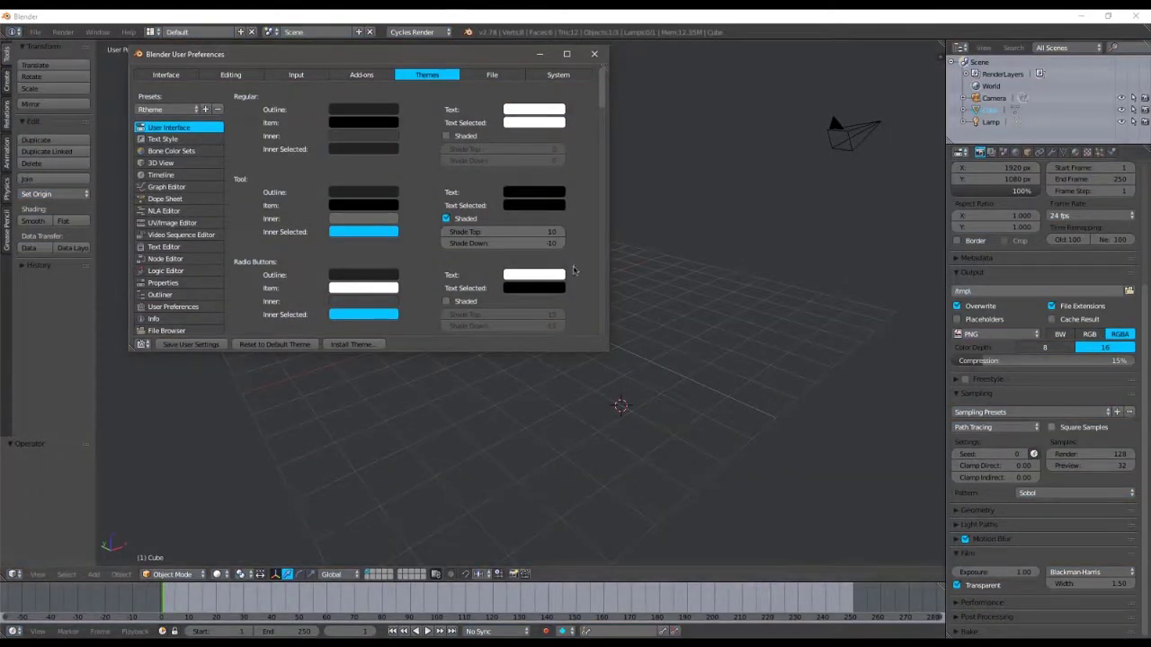
Try the Blender 24X preset, settle on Flatty Light, then go to the System tab.
left_click(174, 111)
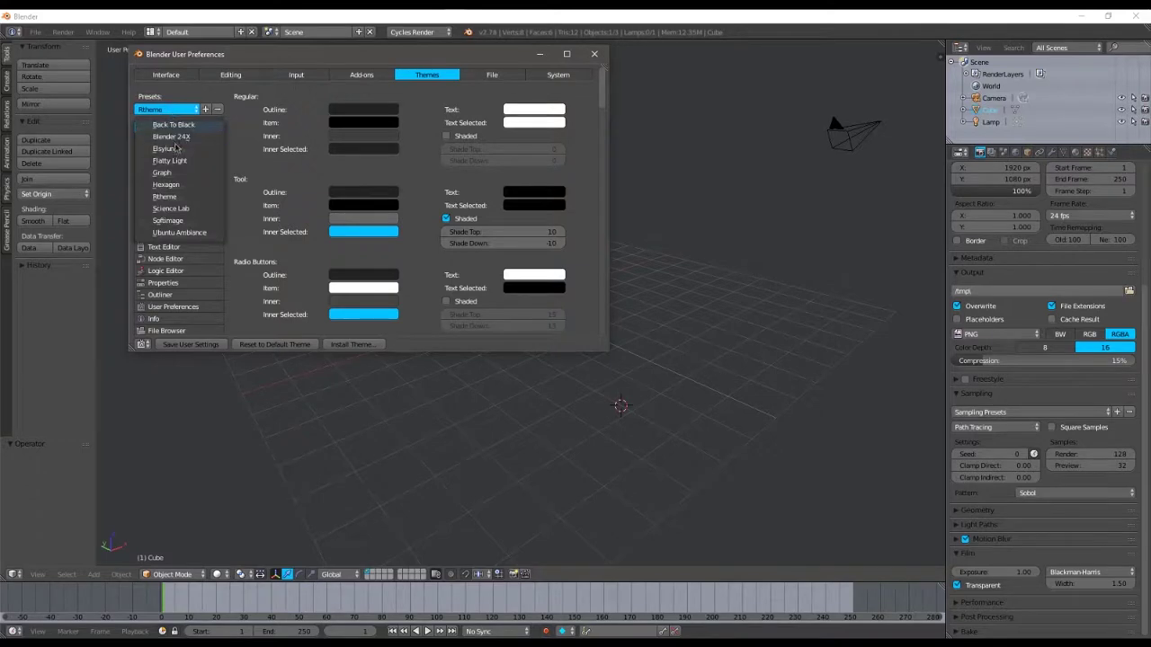
left_click(175, 137)
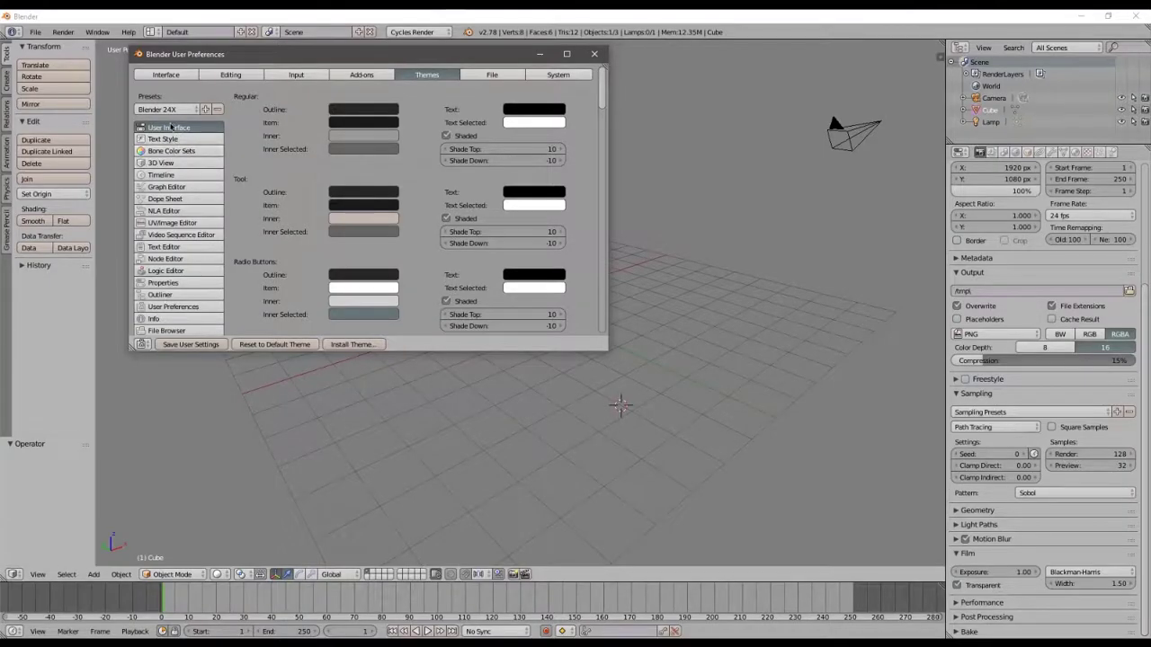
left_click(171, 110)
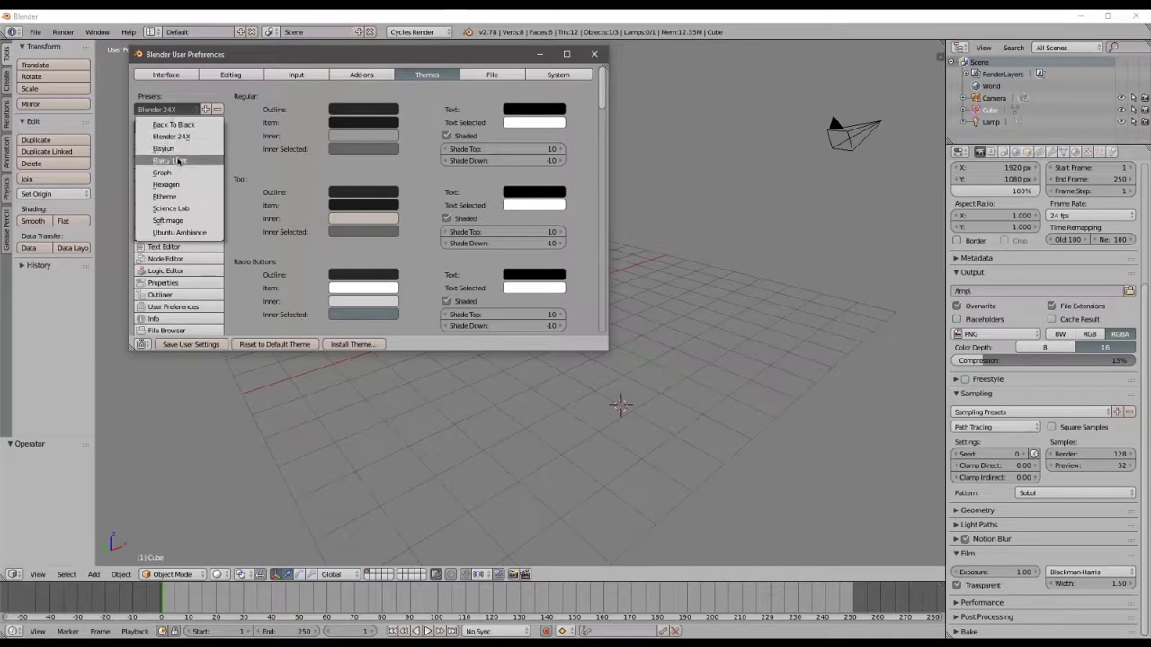
left_click(170, 160)
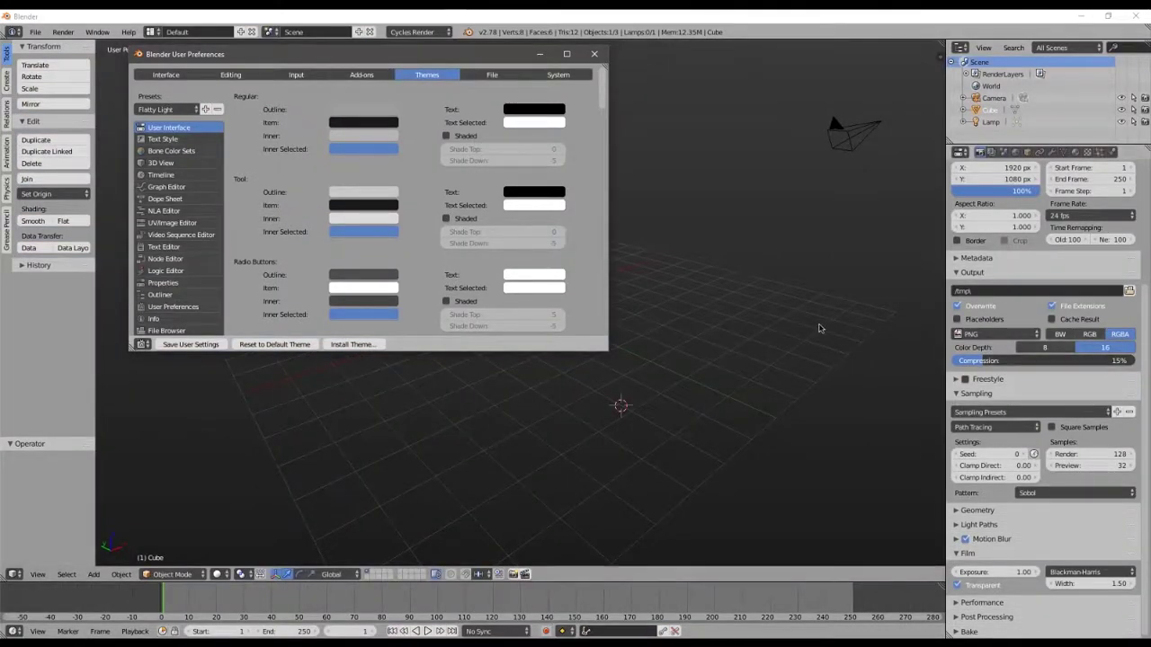
left_click(558, 76)
Save the user settings and close the User Preferences window.
scroll(238, 187, "down", 1)
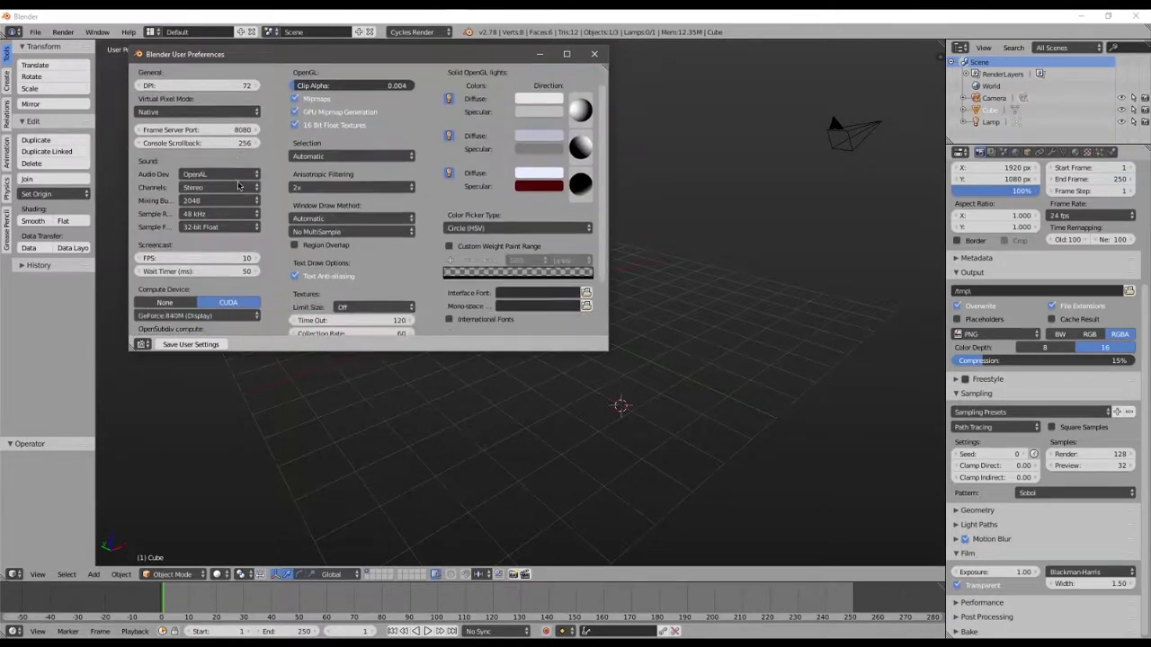
scroll(238, 186, "down", 3)
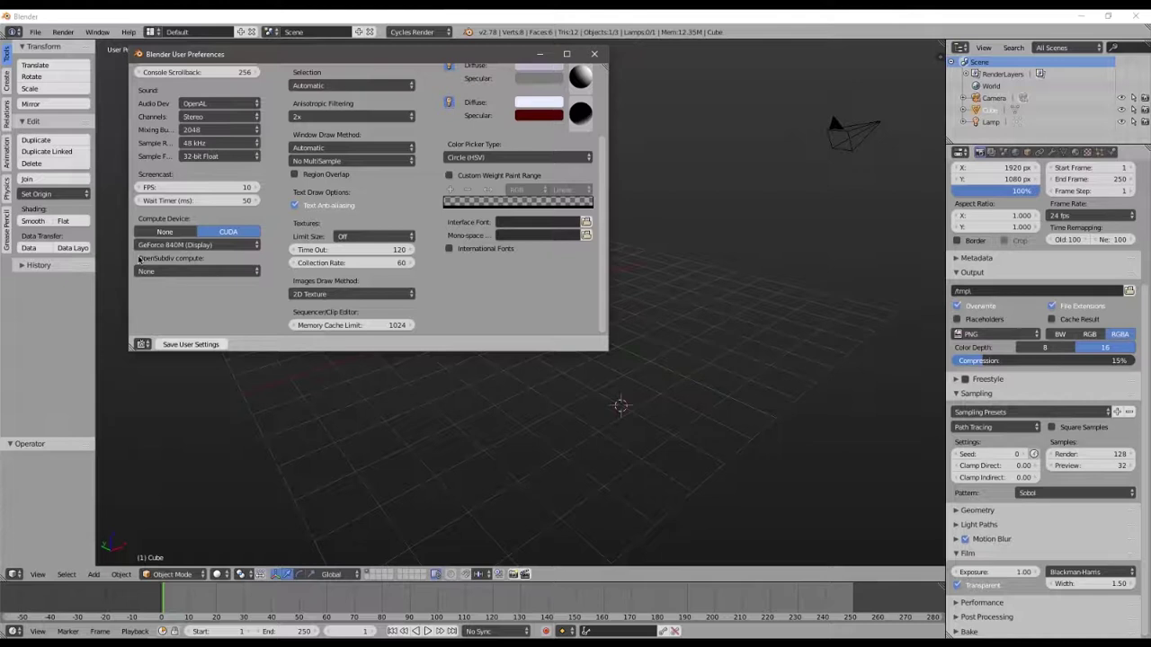
scroll(201, 240, "up", 4)
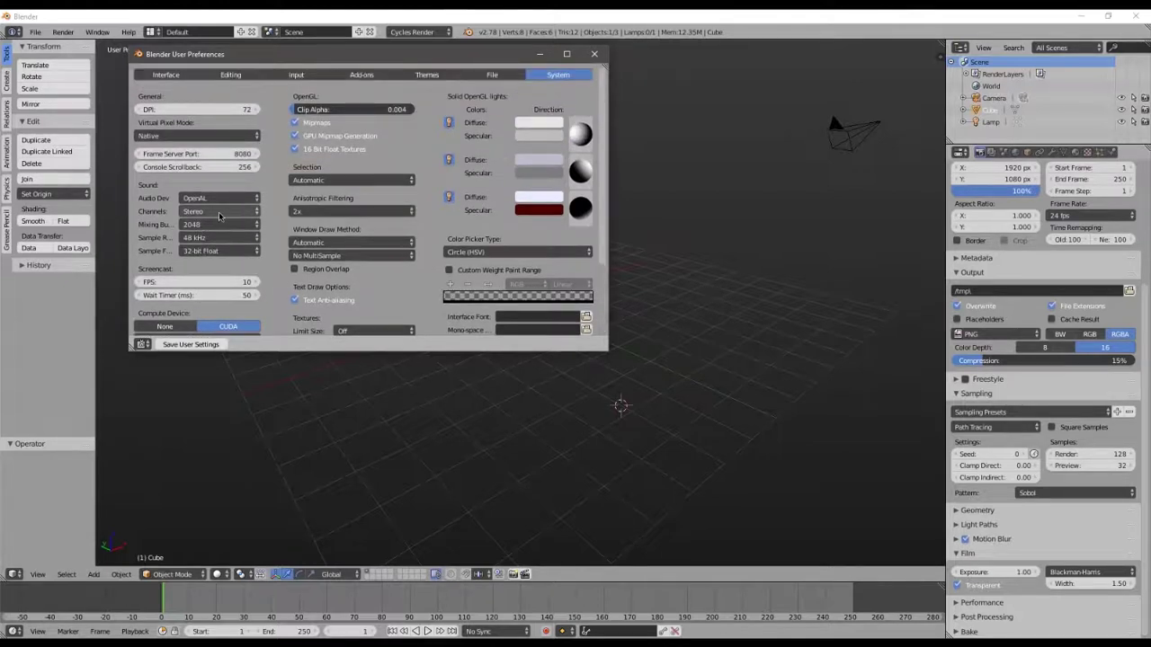
left_click(204, 343)
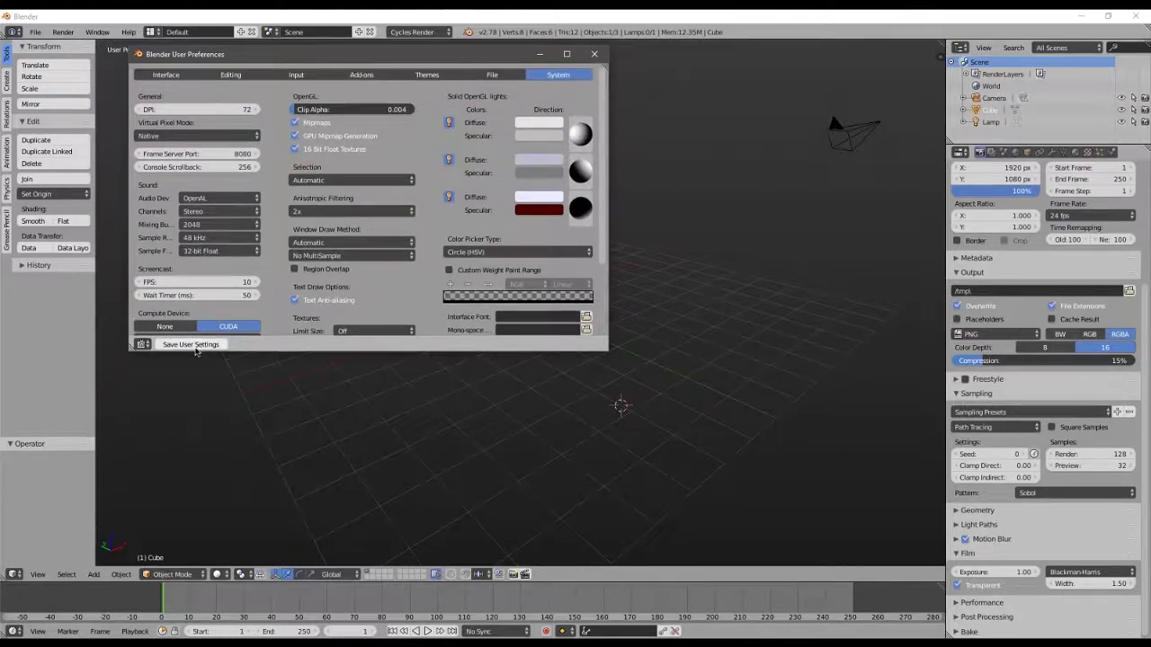
left_click(596, 55)
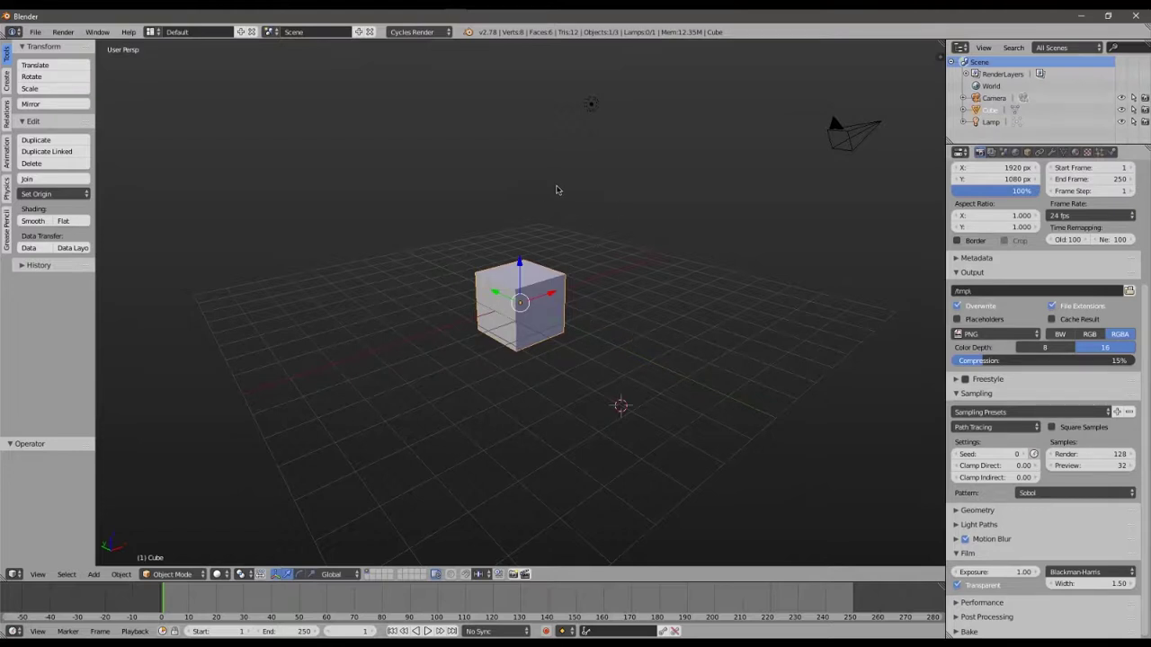
Reposition the 3D cursor at several spots, ending on the camera.
left_click(335, 205)
left_click(492, 169)
left_click(789, 179)
left_click(801, 408)
left_click(847, 119)
Move the 3D cursor off the camera and select the camera, the lamp, then the camera again.
left_click(762, 141)
right_click(833, 126)
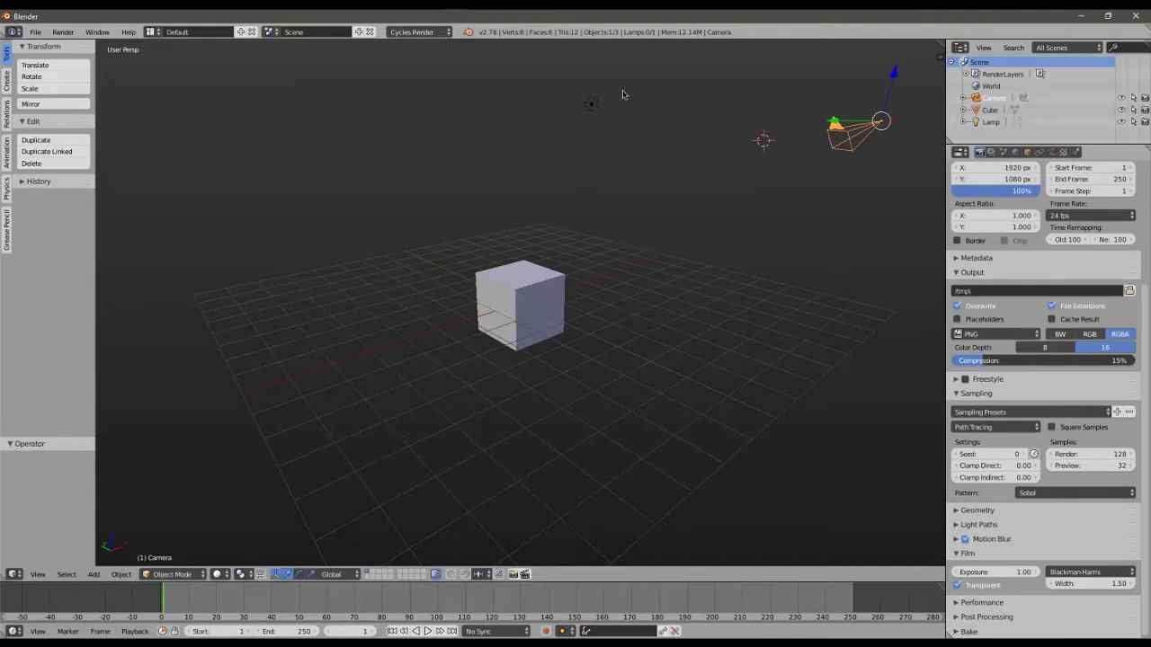
right_click(593, 106)
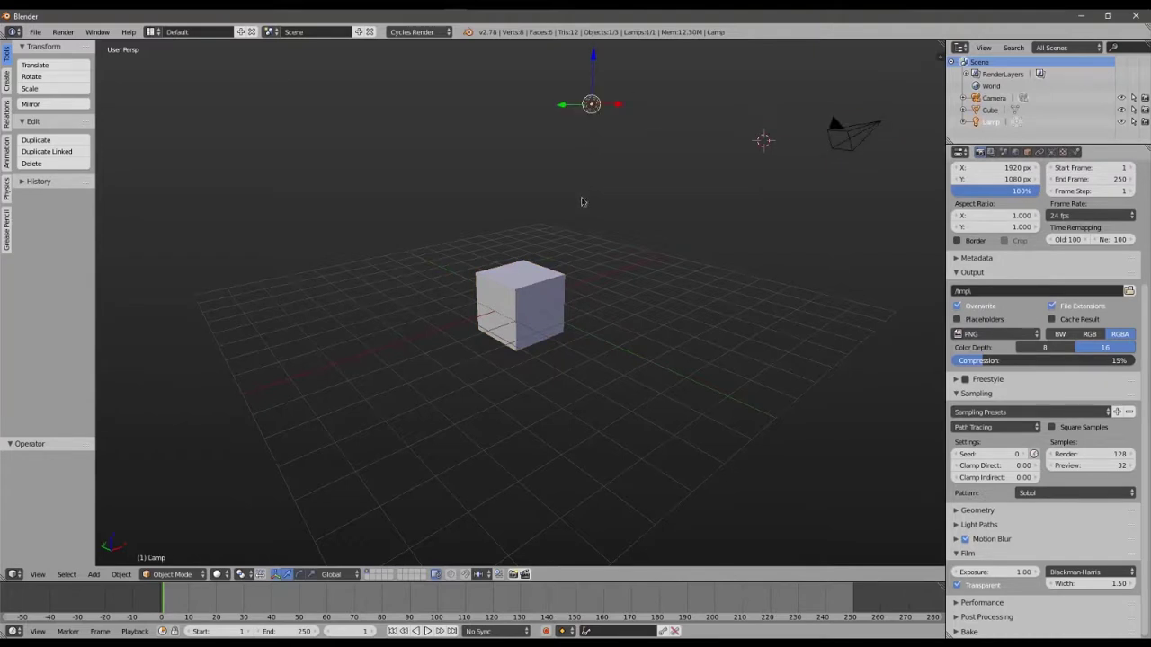
right_click(852, 133)
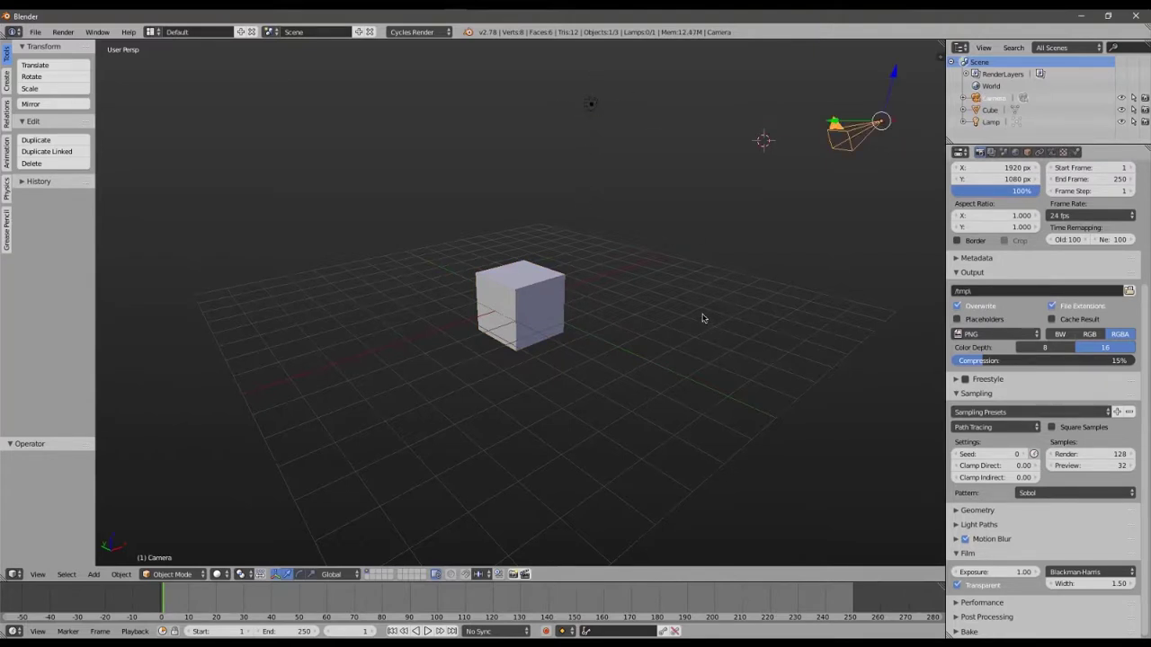
Orbit the viewport around the cube until the camera sits on the right.
middle_click_drag(700, 316, 740, 330)
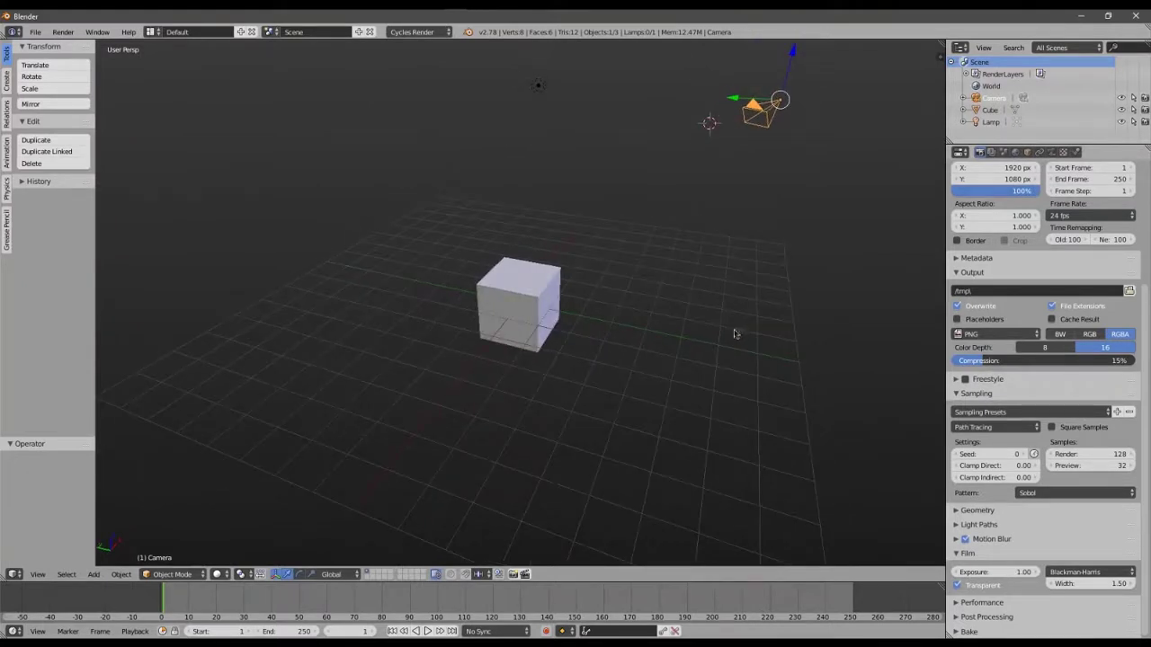
middle_click_drag(735, 404, 686, 462)
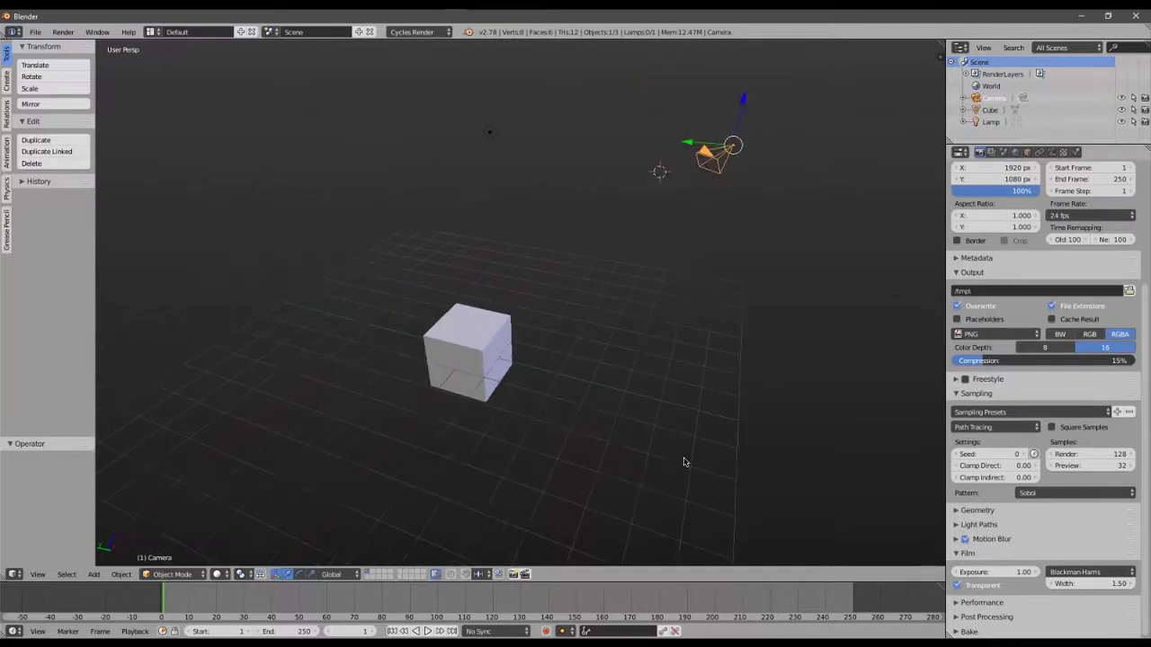
middle_click_drag(709, 399, 539, 383)
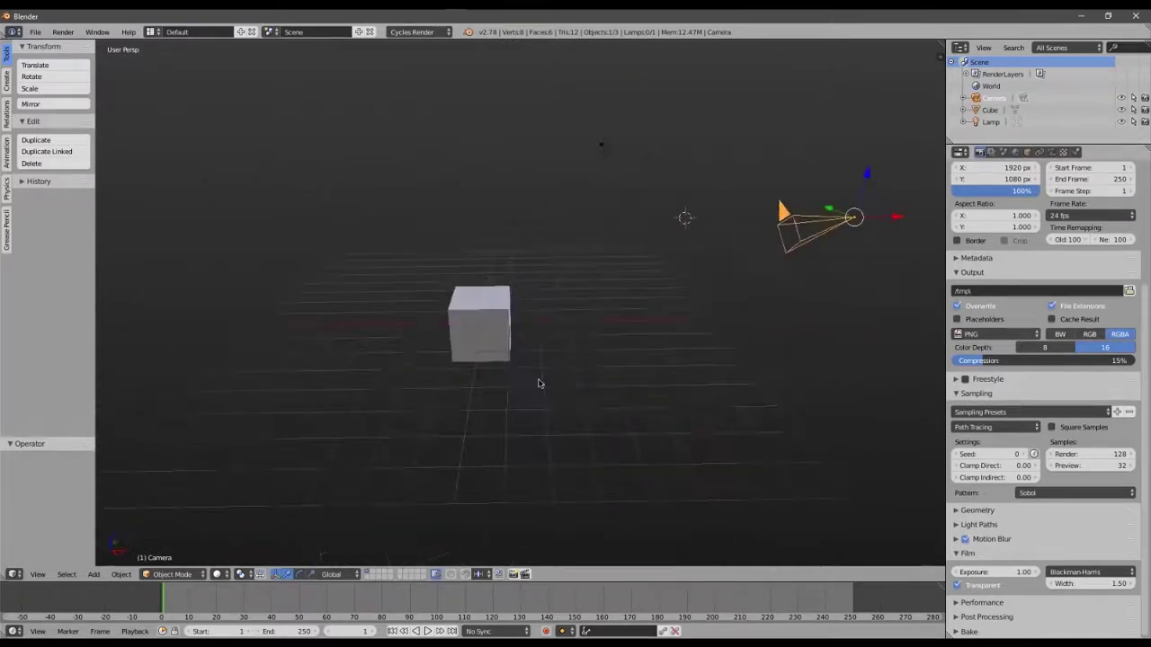
middle_click_drag(413, 398, 443, 377)
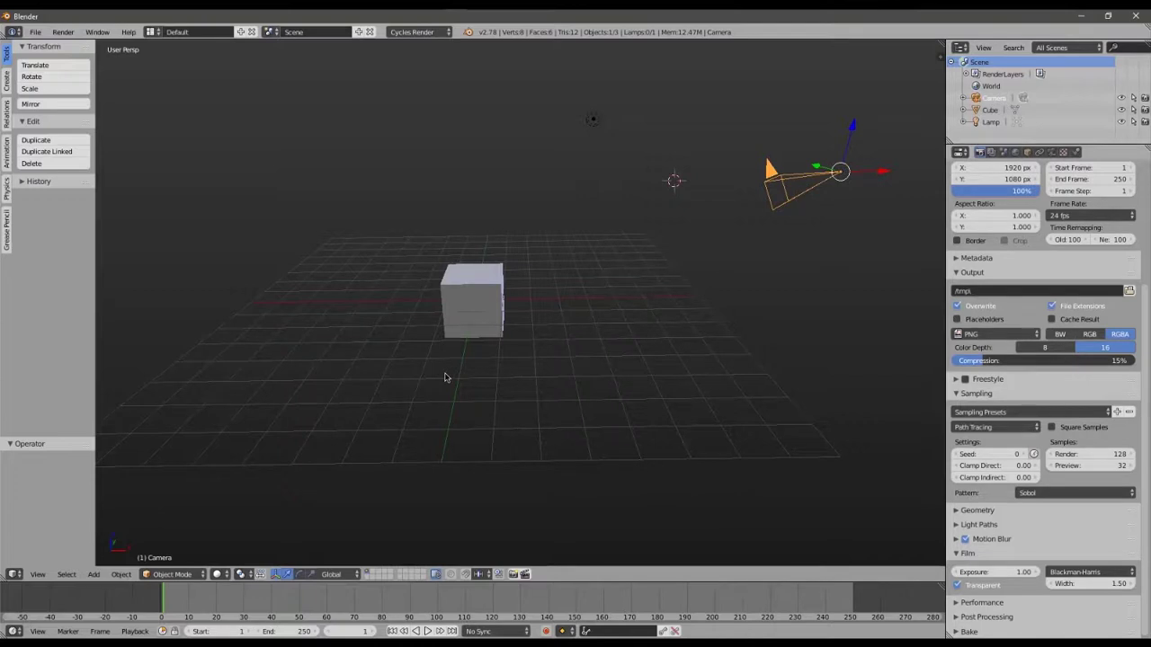
Cycle through the front, right, top and camera numpad views, returning to front.
key("KP_1")
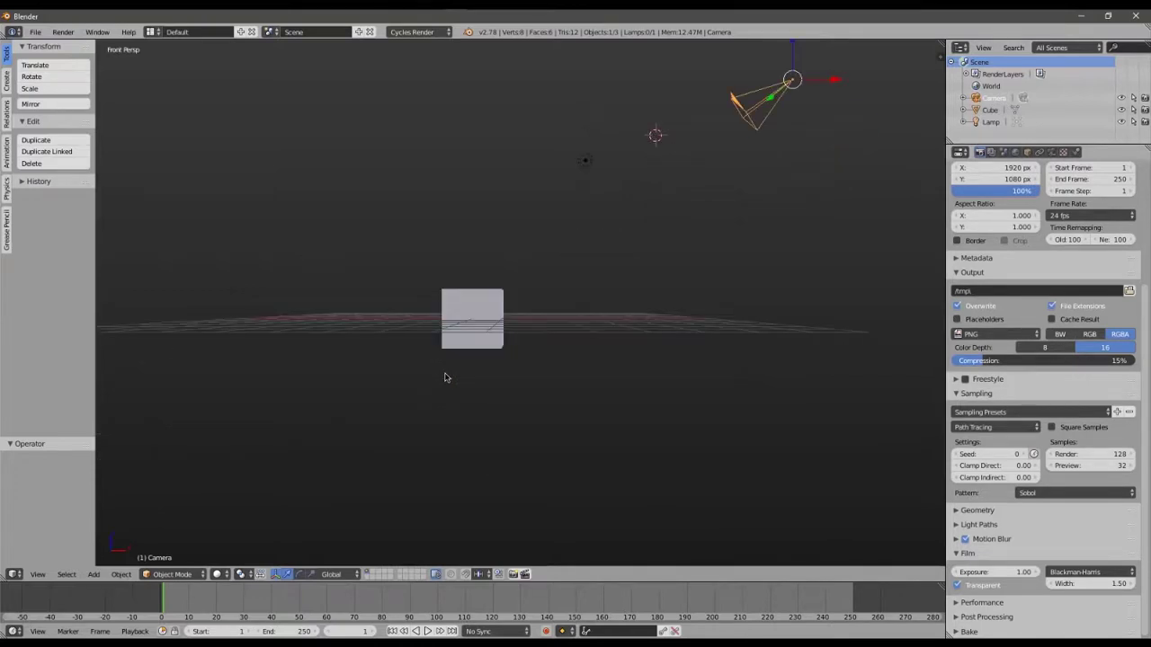
key("KP_3")
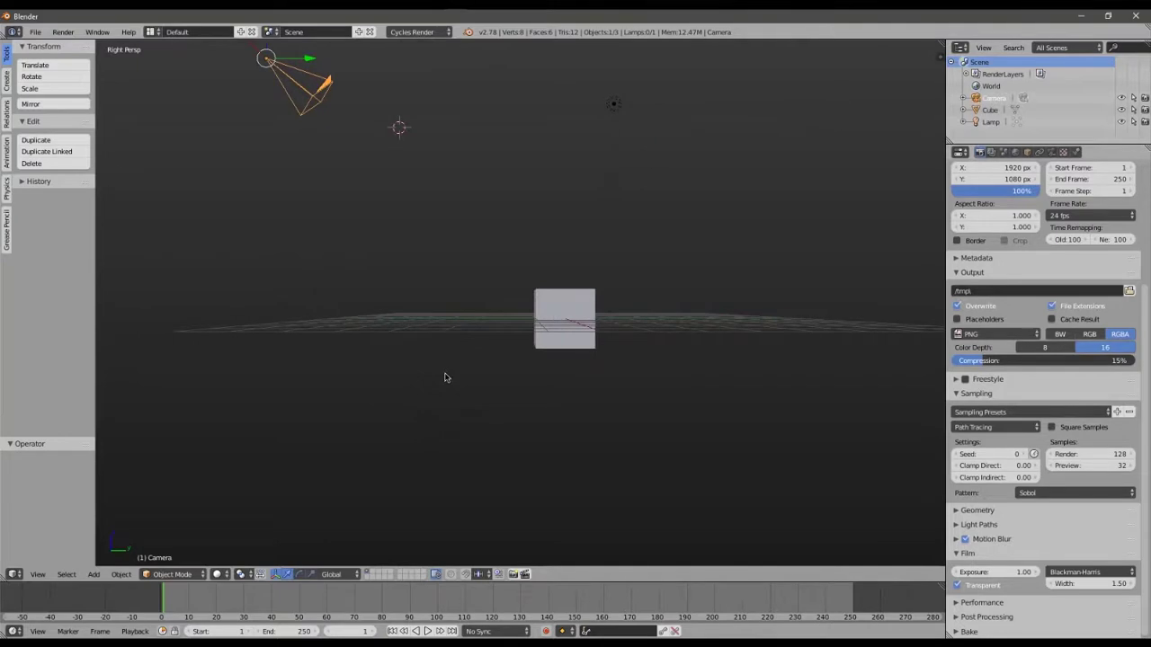
key("KP_7")
key("KP_0")
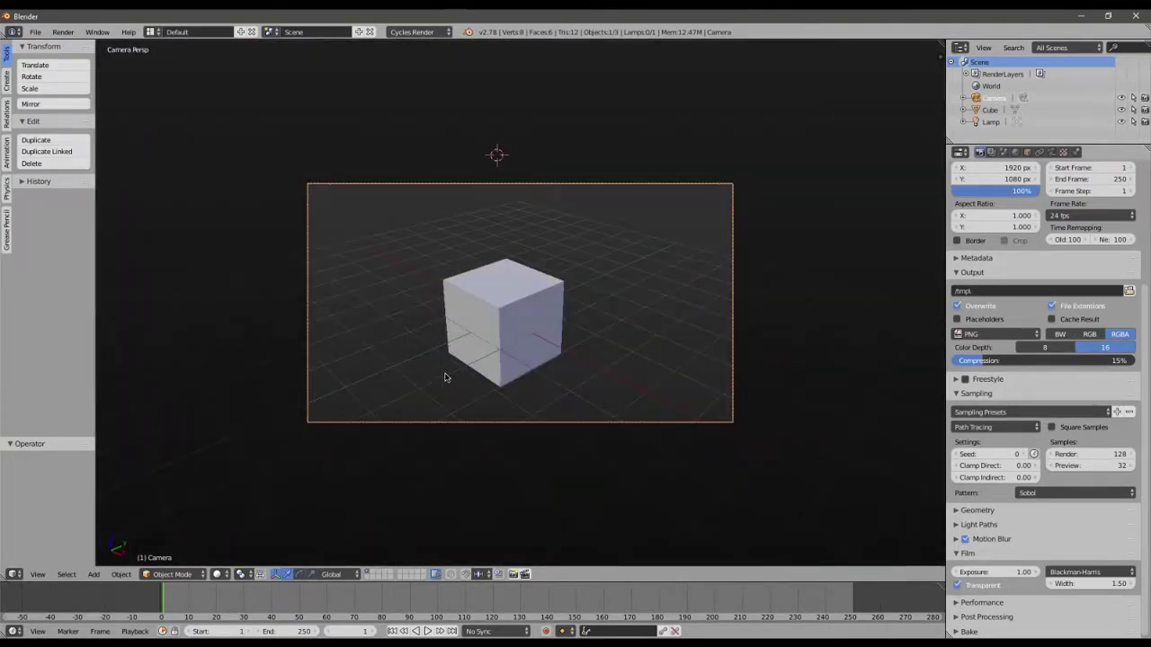
key("KP_1")
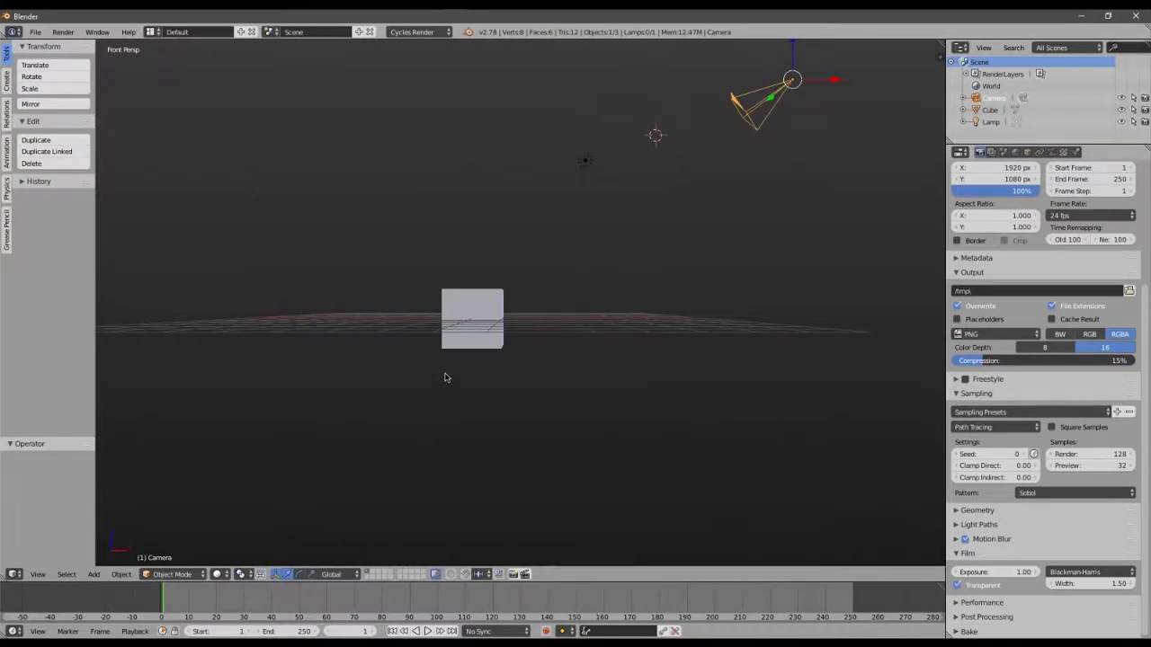
Toggle perspective/orthographic, view from below and top, ending in Right Ortho.
key("KP_5")
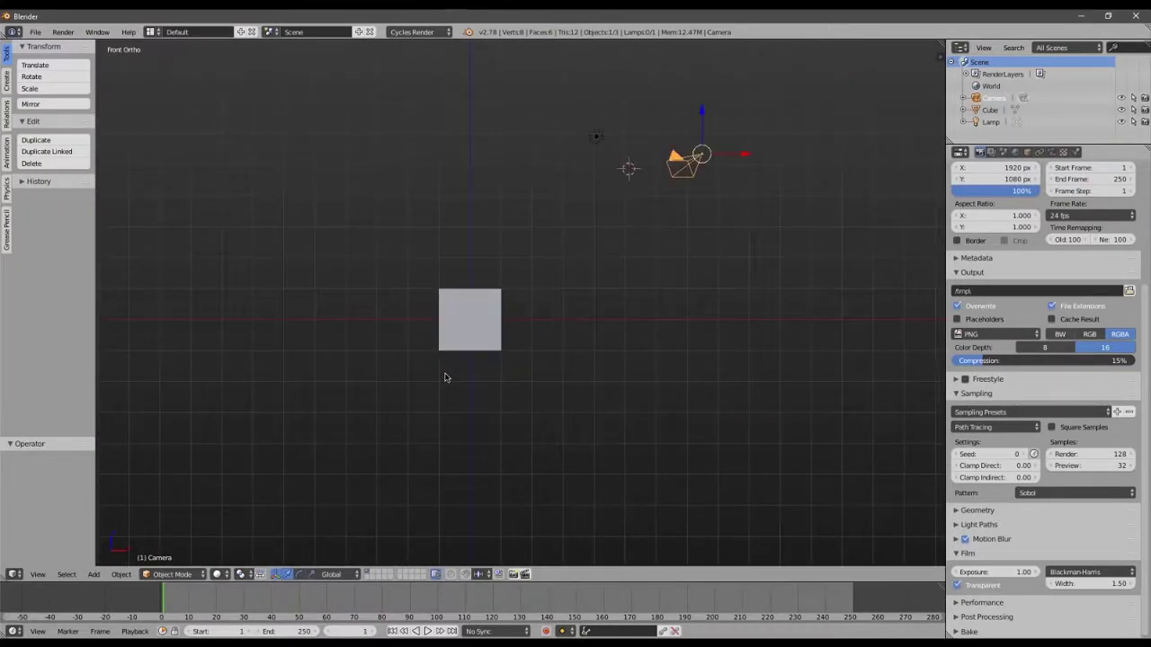
key("KP_5")
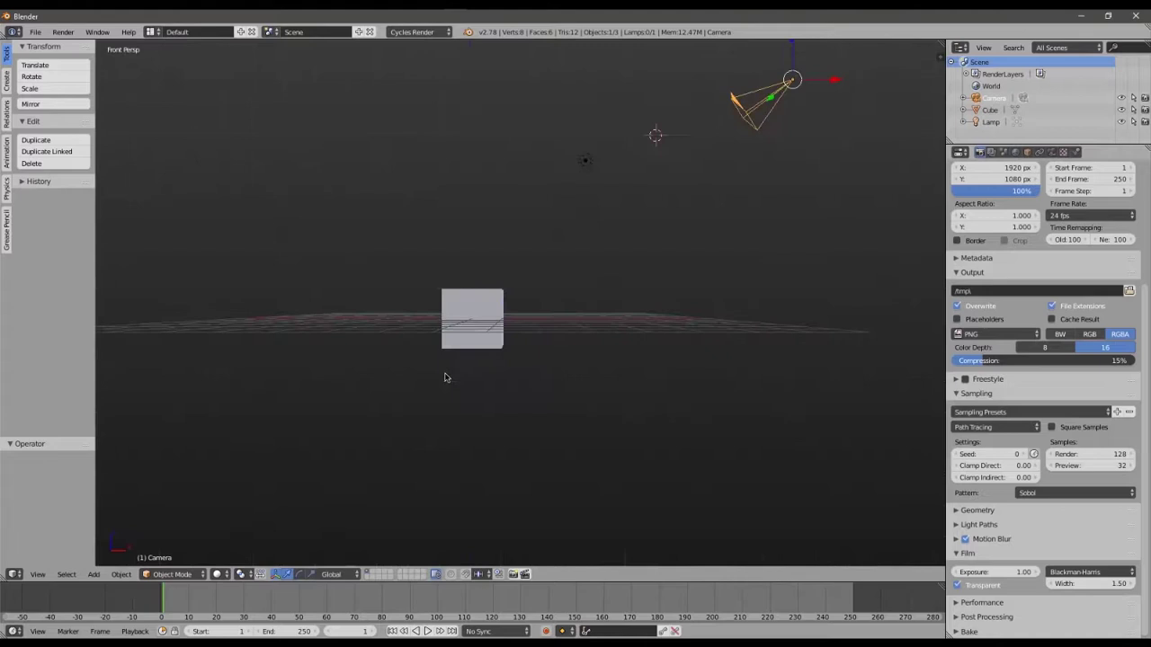
key("ctrl+KP_7")
key("KP_7")
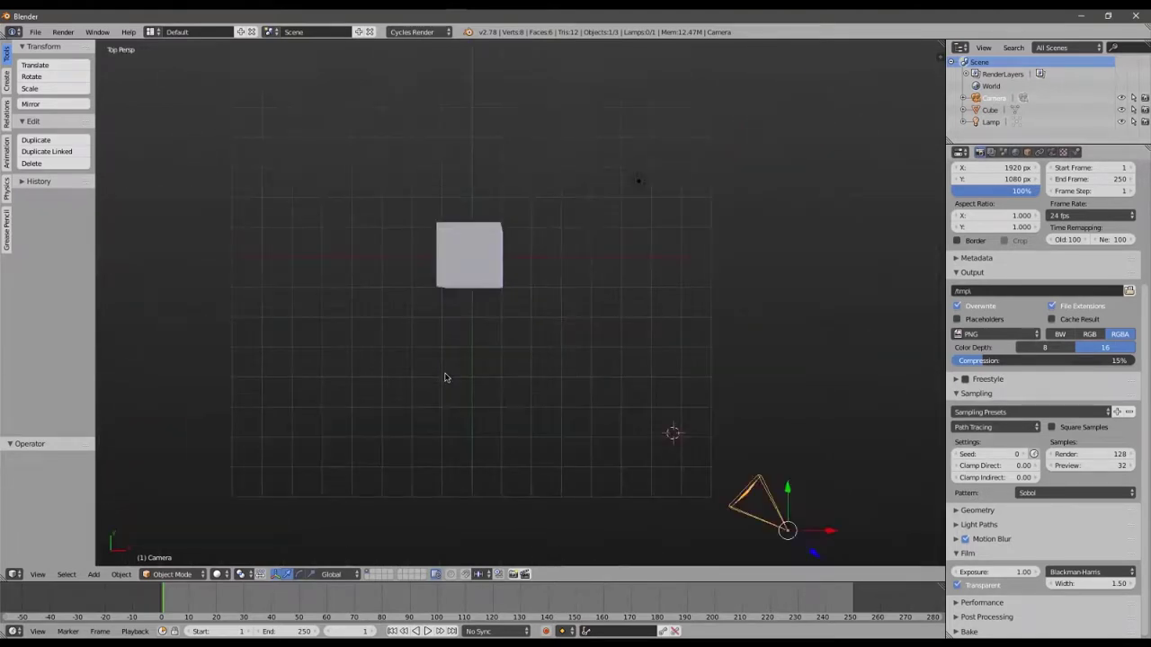
key("KP_3")
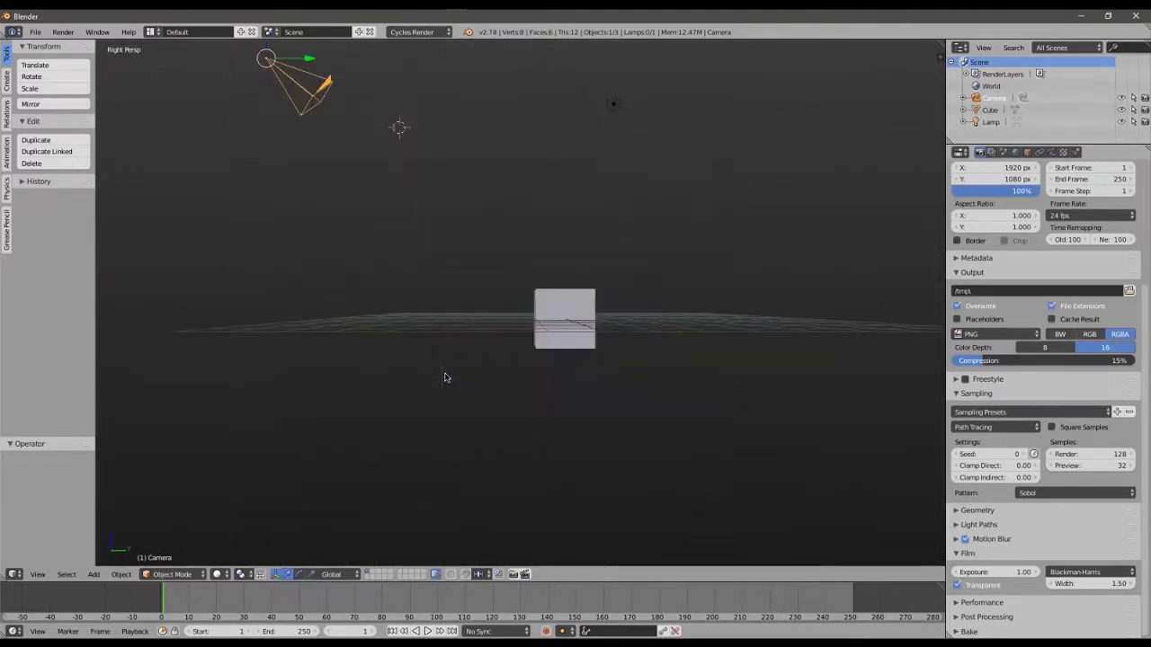
key("KP_5")
key("KP_5")
key("KP_5")
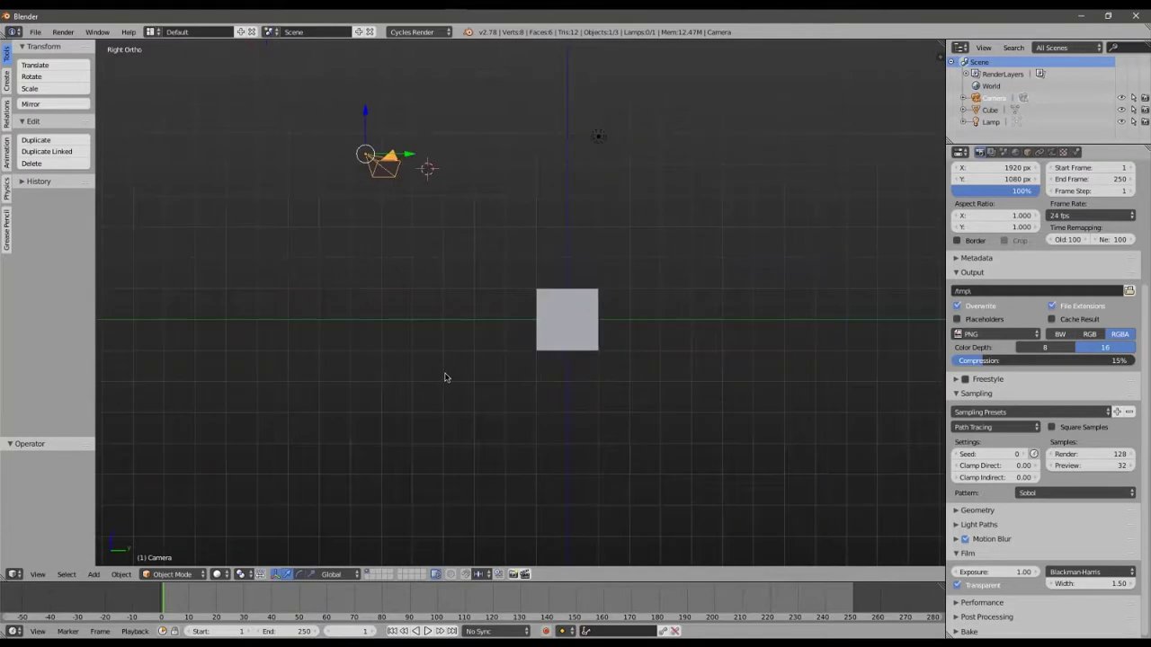
key("KP_5")
key("KP_5")
Quit Blender without saving.
left_click(1134, 18)
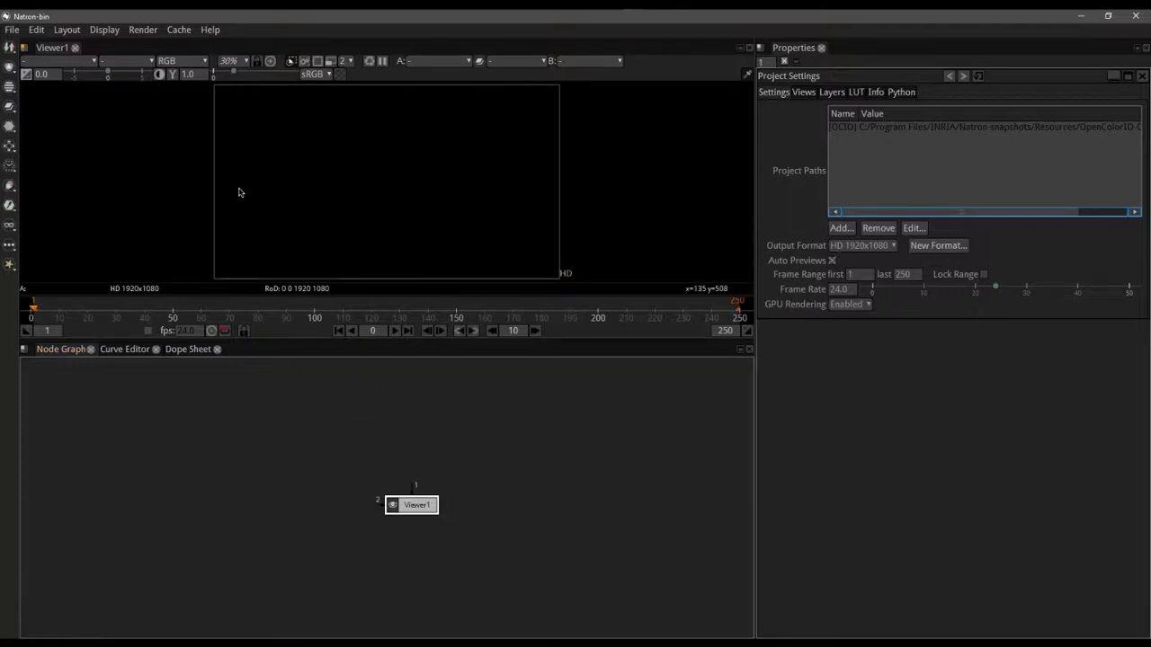
Open Natron's Preferences from the Edit menu and select the Nodegraph page.
left_click(43, 36)
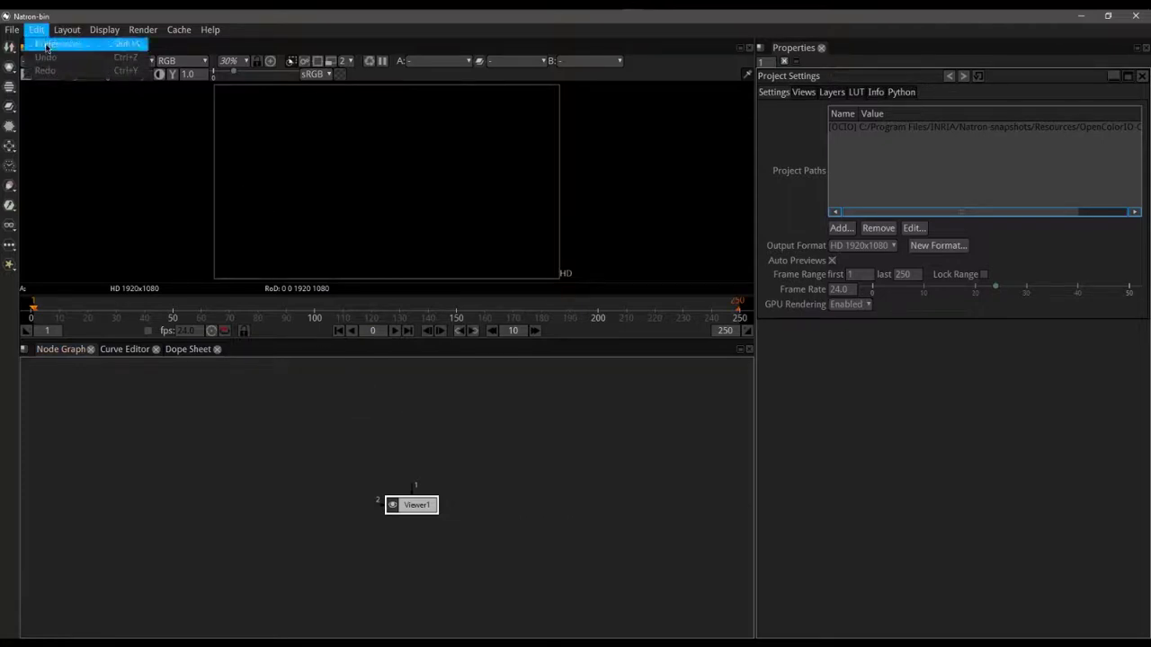
left_click(54, 43)
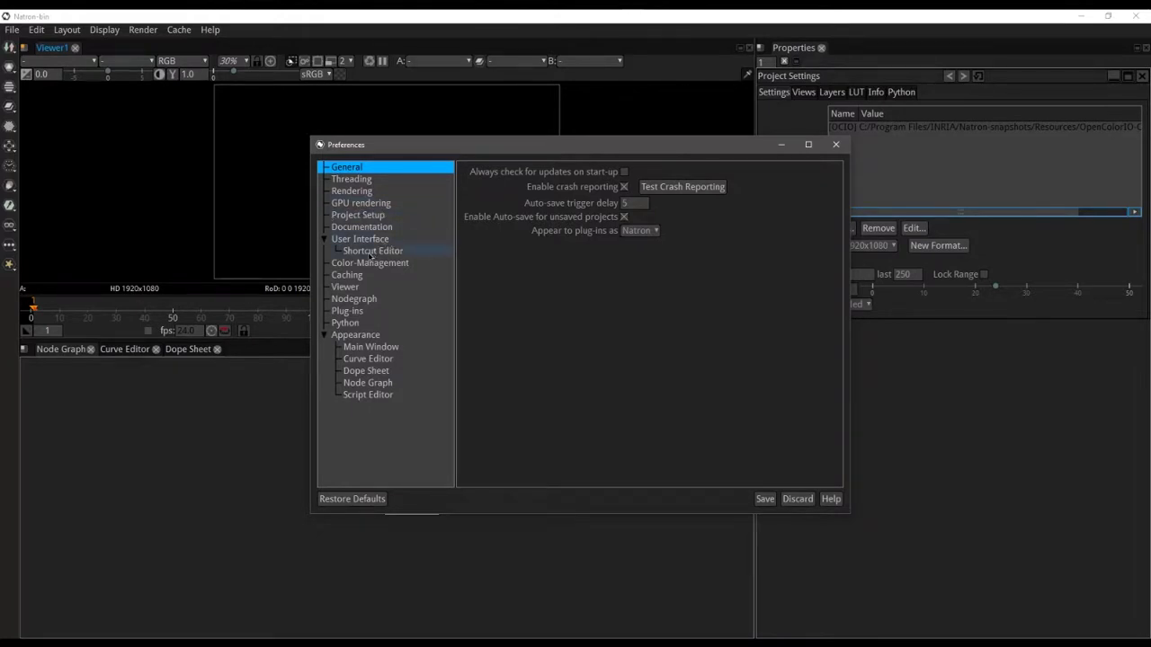
left_click(353, 302)
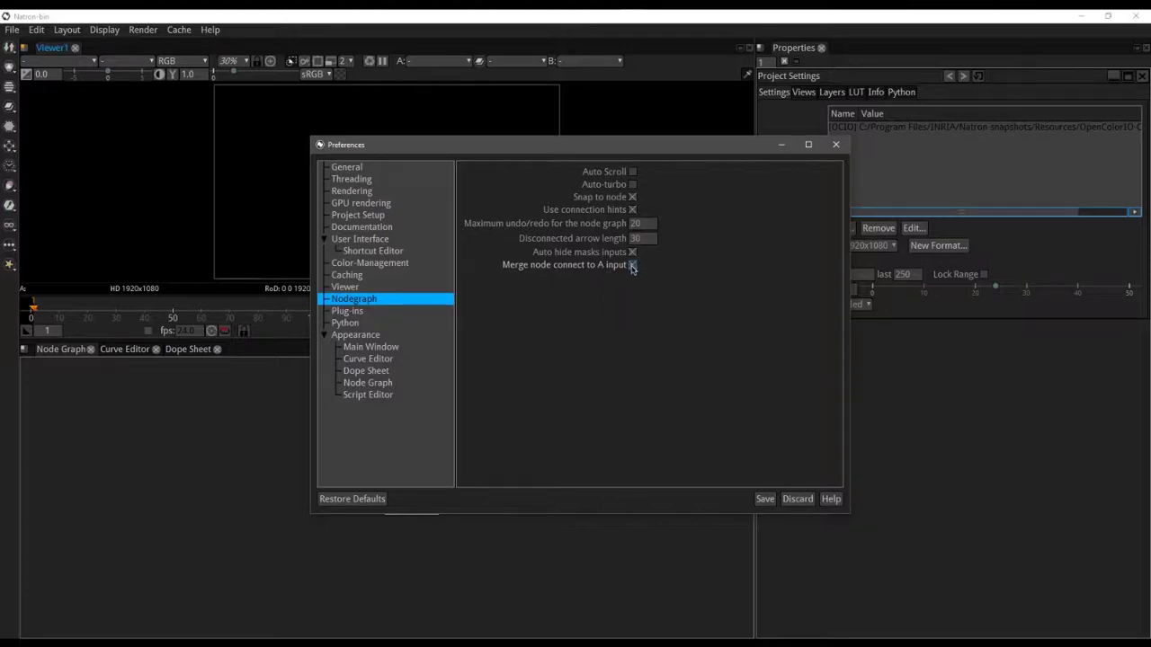
mouse_move(631, 268)
On the Node Graph appearance page, shift the Readers node colour to another dark red.
left_click(368, 383)
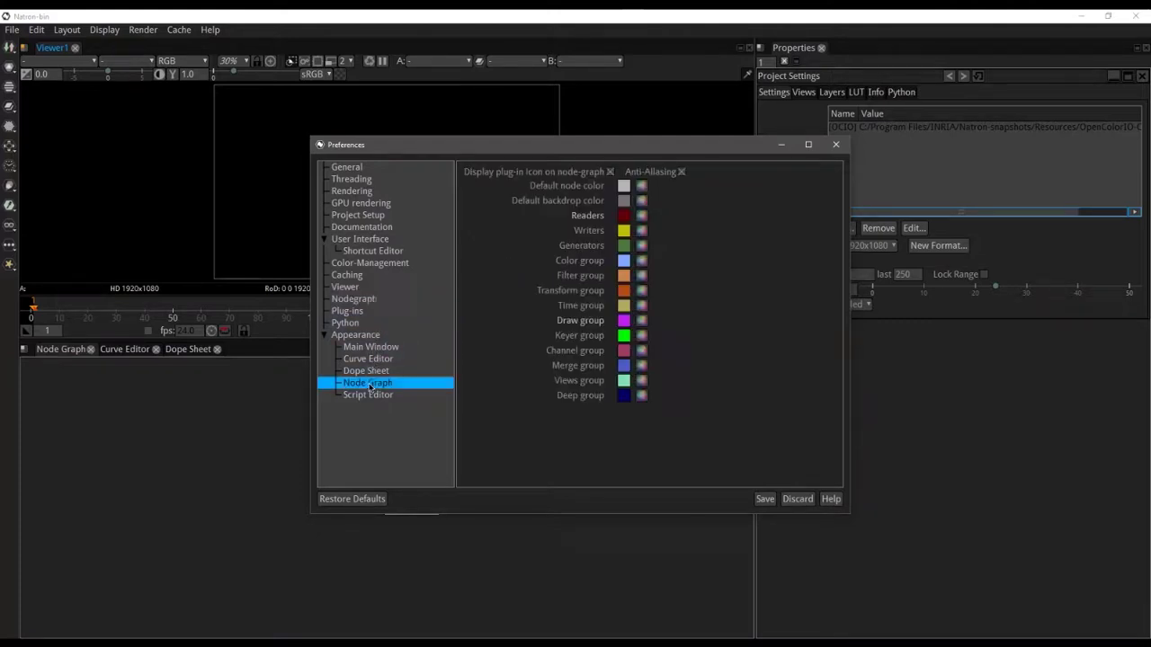
left_click(641, 217)
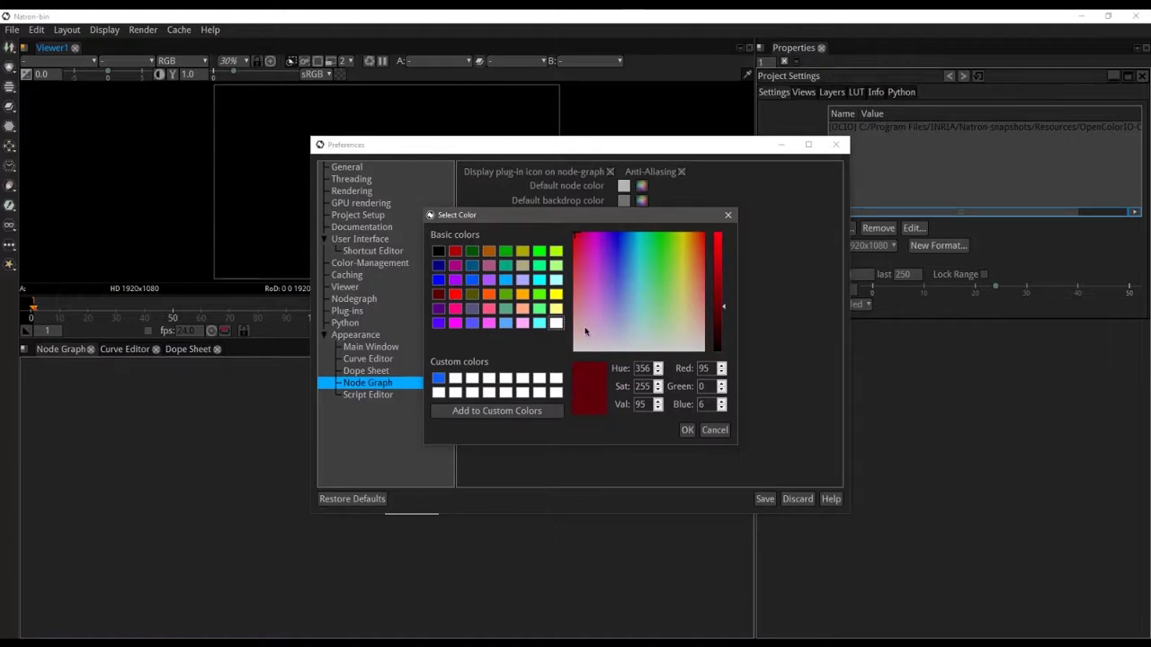
left_click_drag(575, 323, 575, 253)
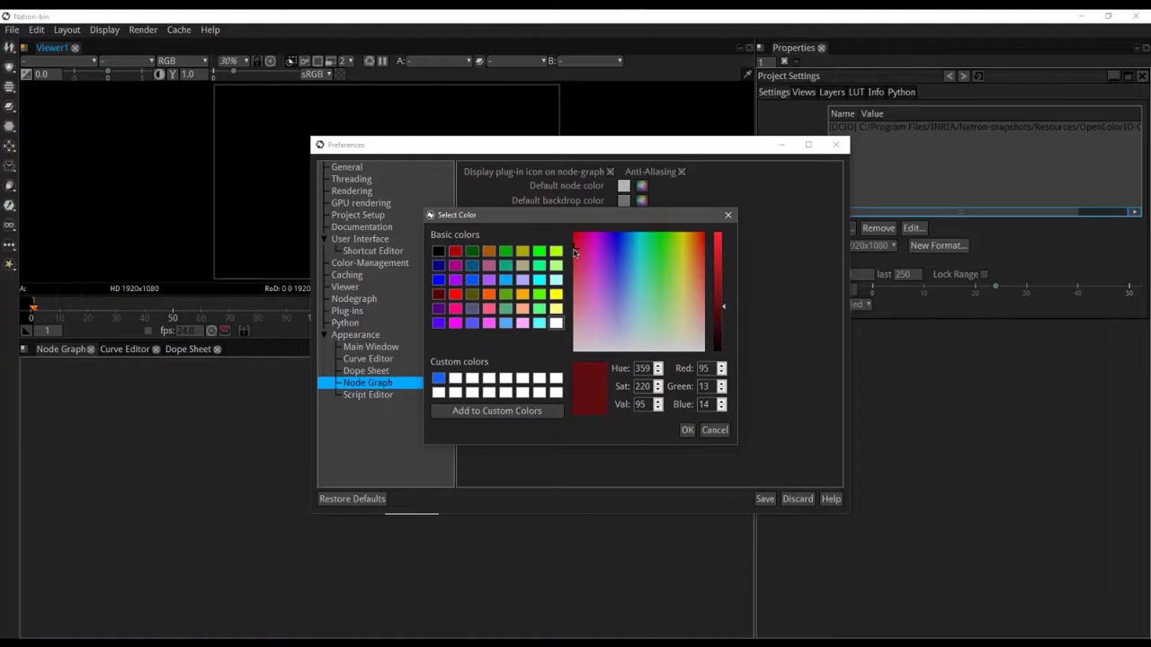
left_click(687, 430)
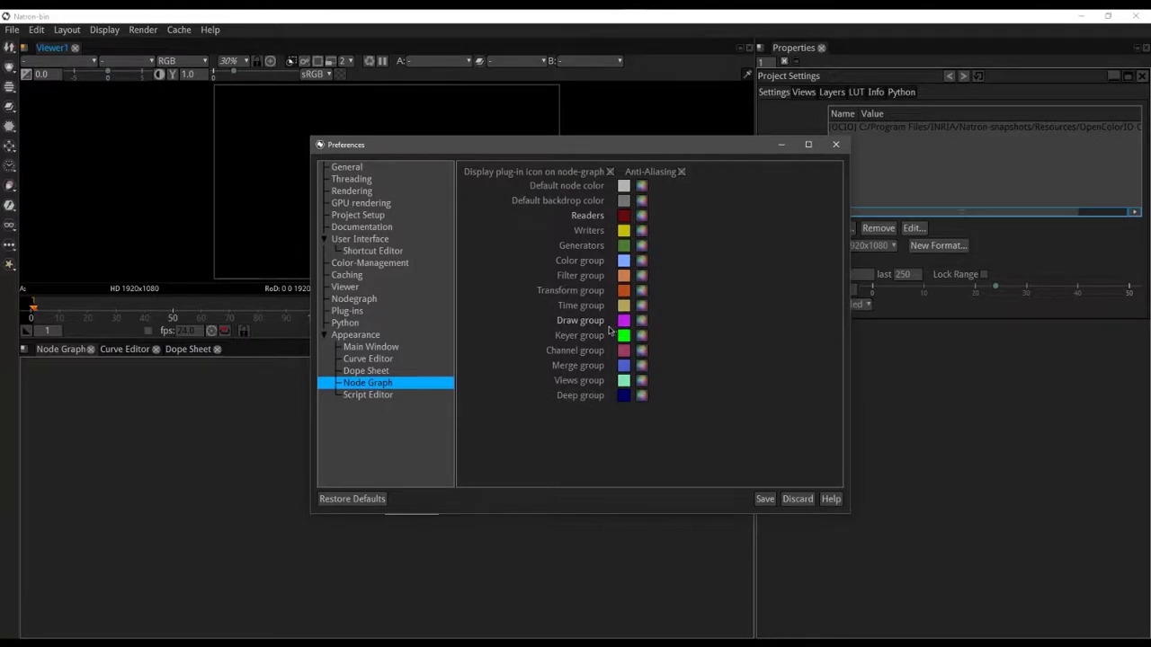
Show the Main Window appearance colours, including Selection, Timeline playhead and Keyframe.
left_click(353, 347)
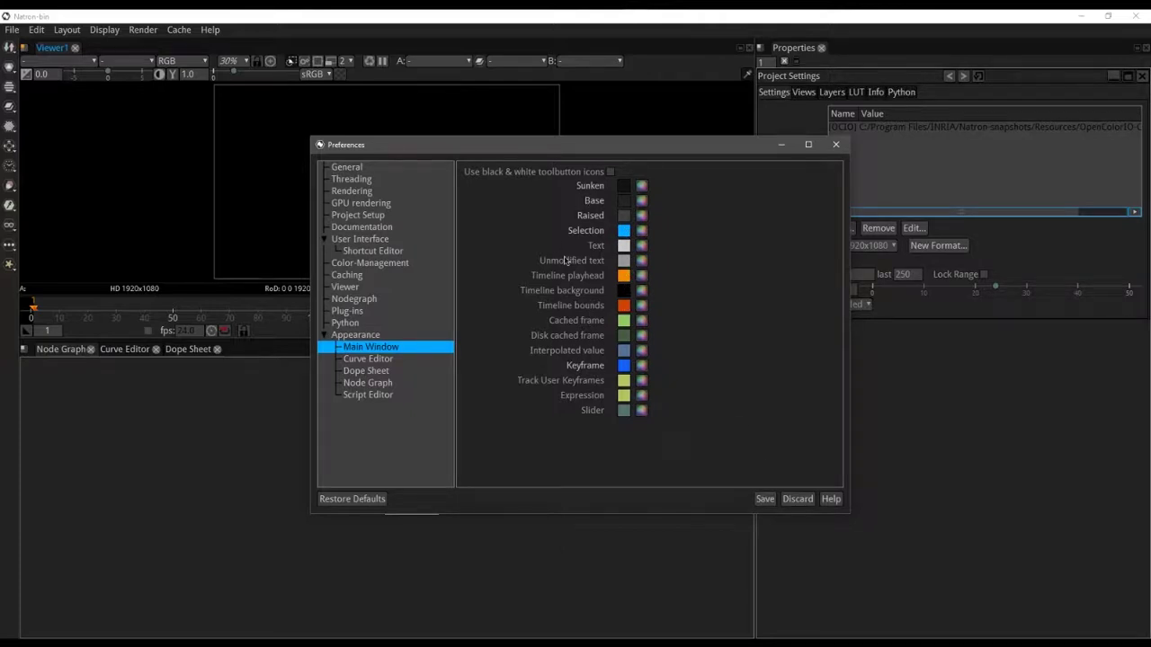
Save and close the preferences, then drag Viewer1 up-left and deselect it.
left_click(765, 499)
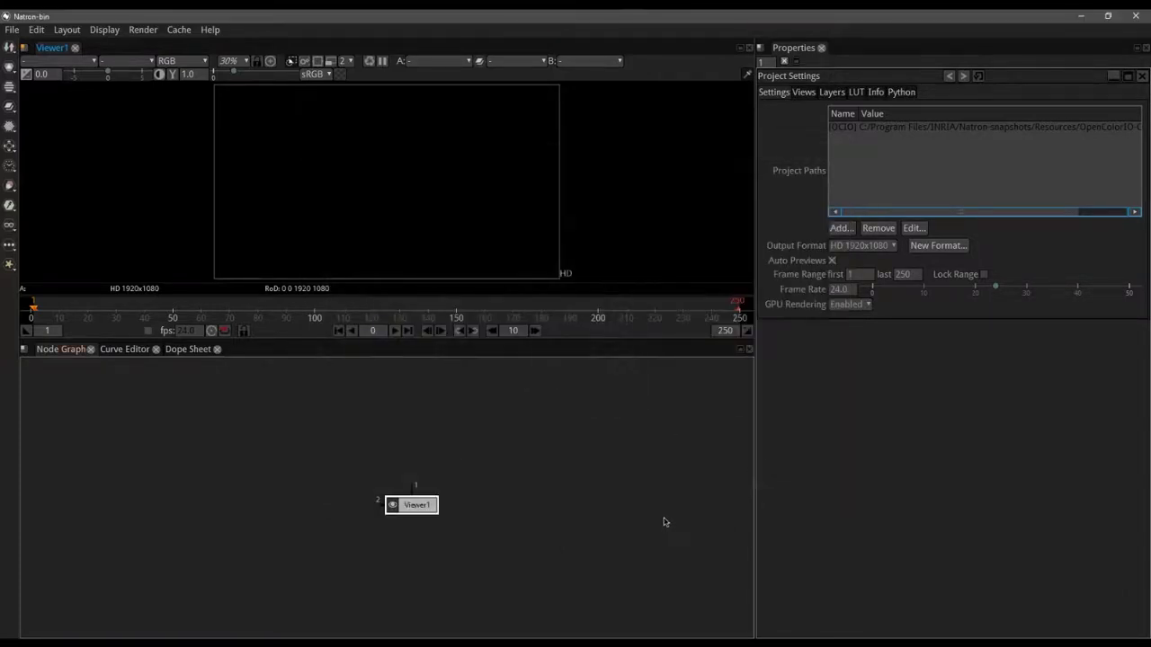
left_click_drag(429, 508, 391, 495)
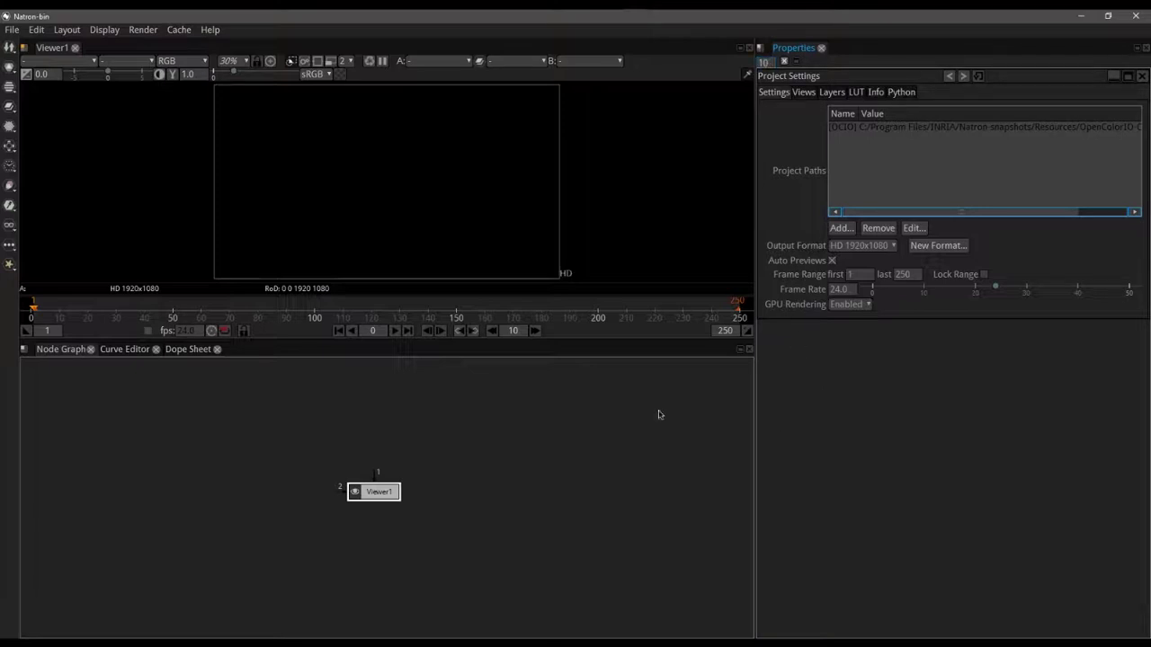
left_click(237, 432)
Add CheckerBoard, ColorBars, ColorWheel and Constant nodes from the Image menu.
left_click(9, 48)
left_click(41, 48)
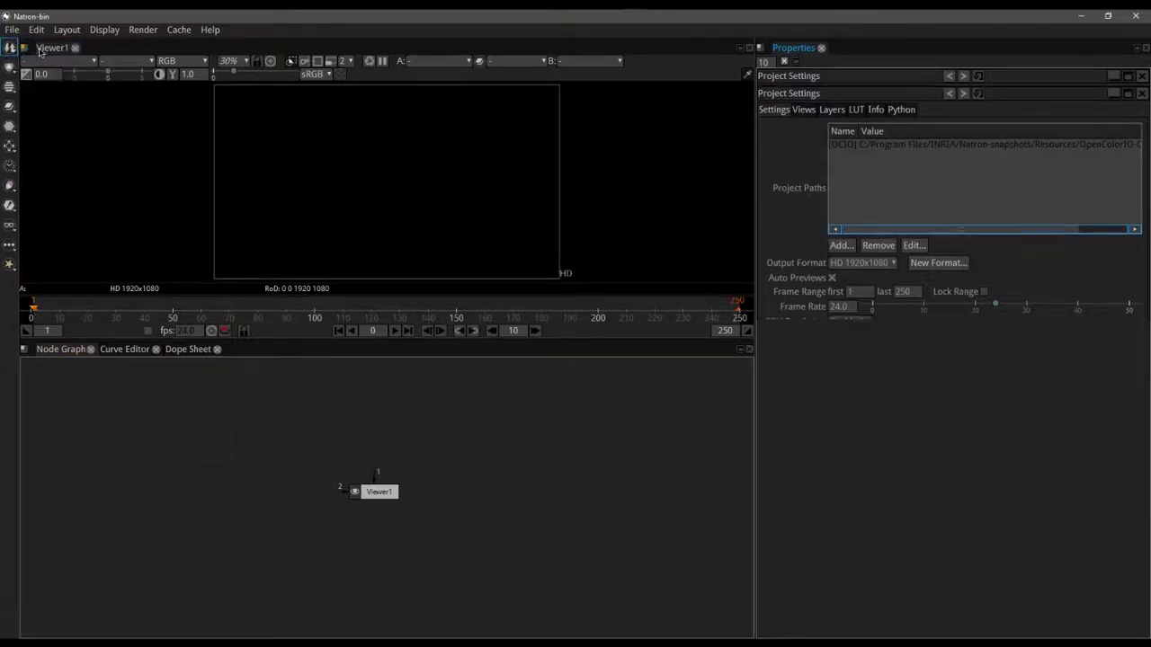
left_click(9, 47)
left_click(36, 61)
left_click(9, 48)
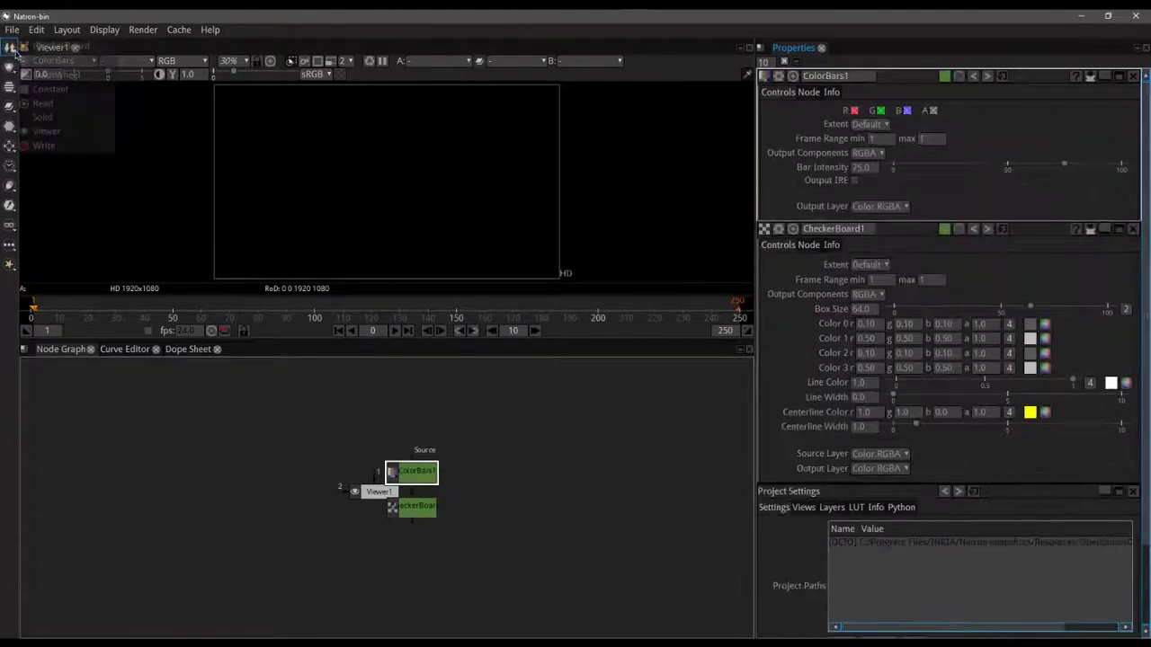
left_click(54, 74)
left_click(9, 48)
left_click(40, 89)
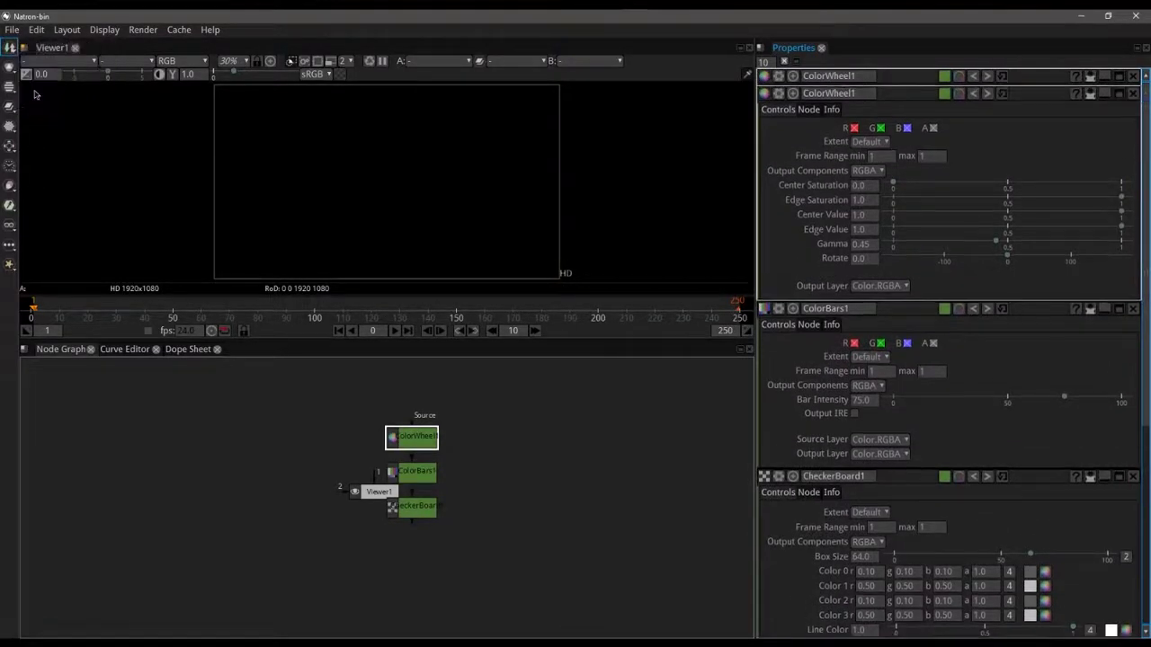
Add a Merge node from the Merge menu, plus Blur and Transform with B and T.
left_click(9, 68)
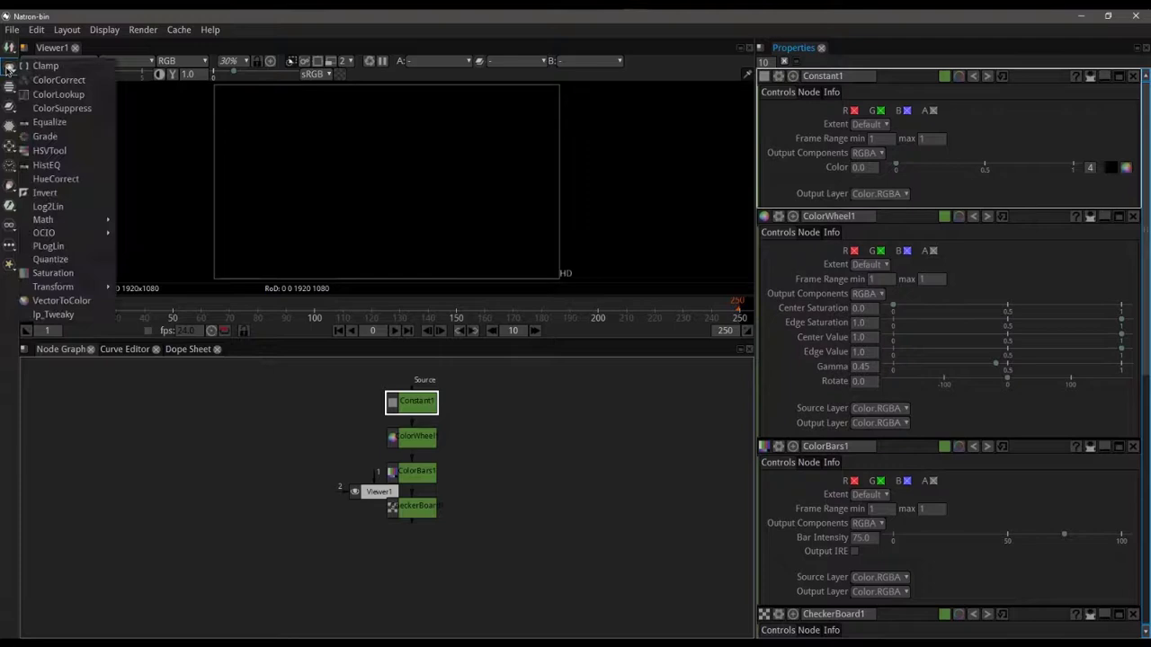
left_click(9, 106)
left_click(47, 147)
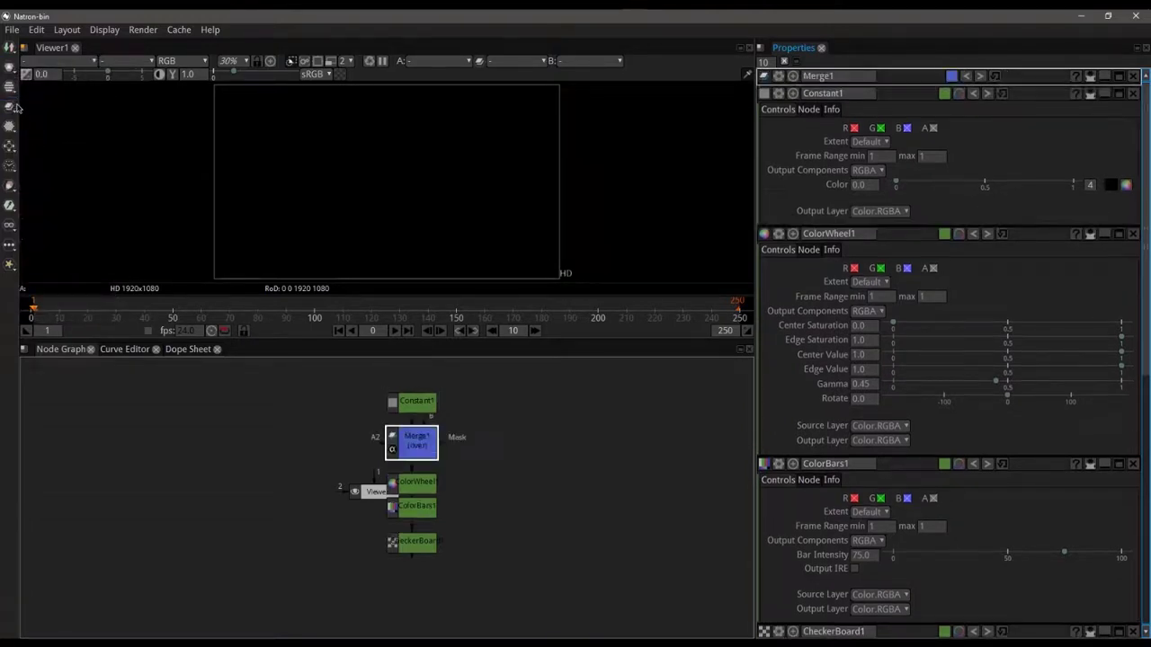
key("b")
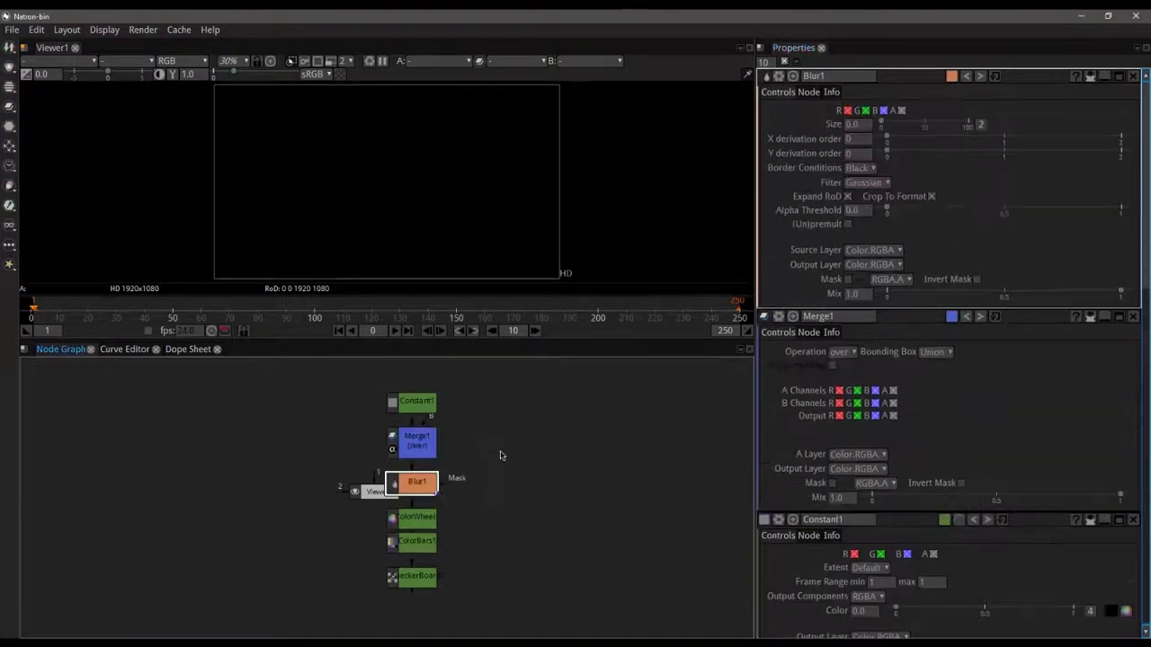
key("t")
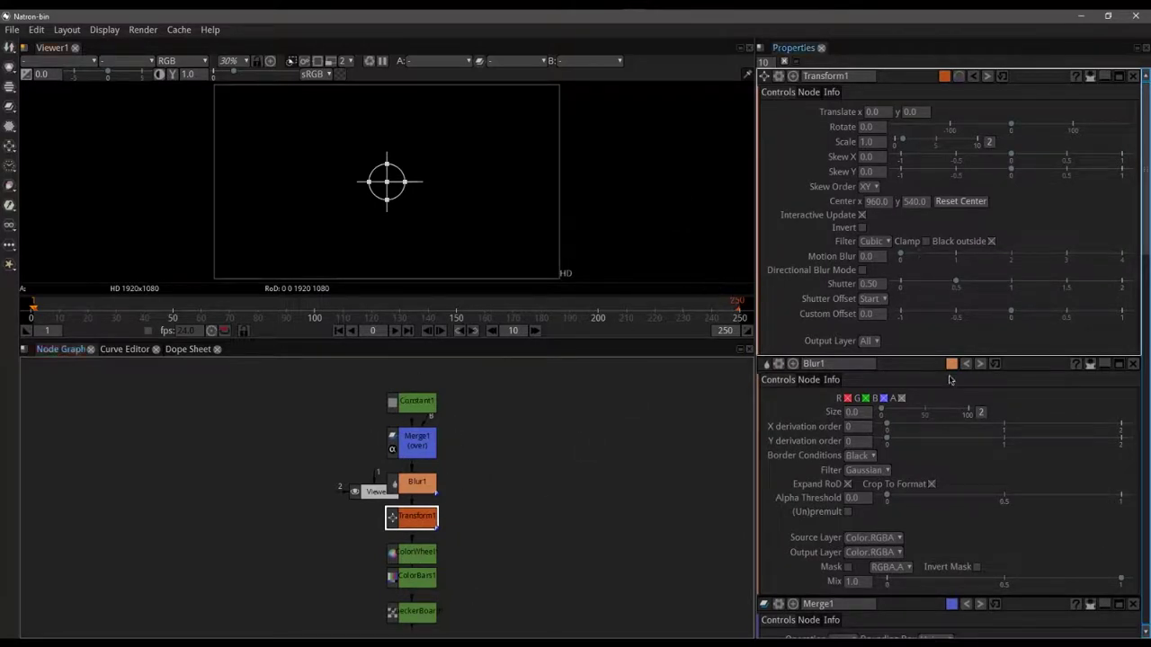
scroll(949, 380, "down", 6)
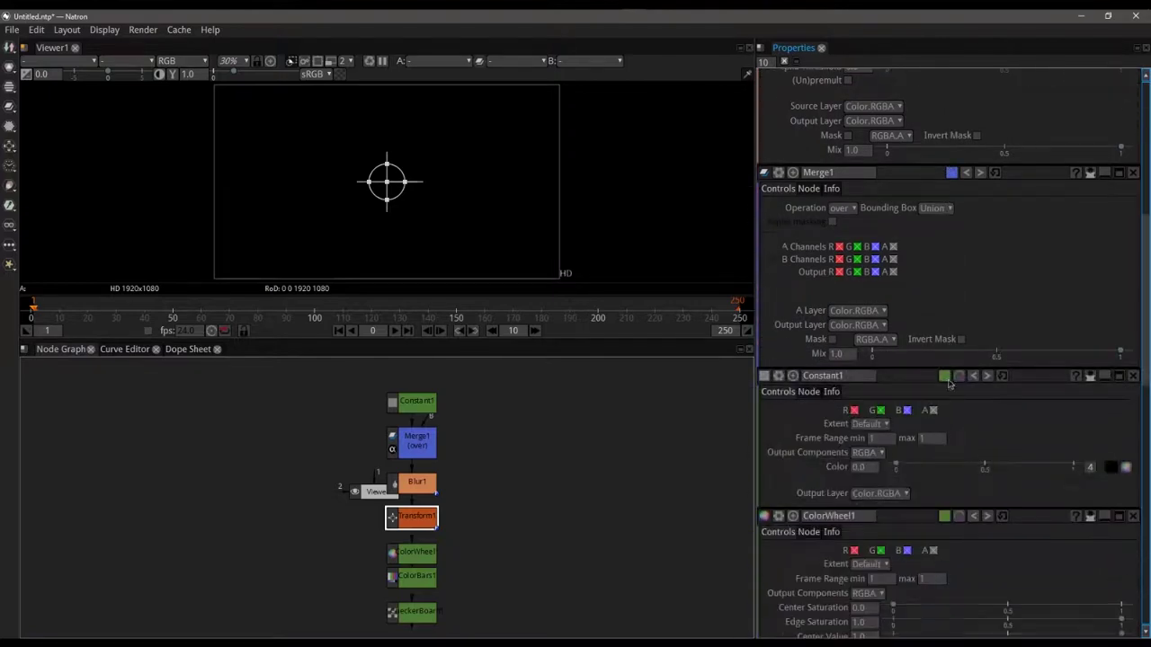
scroll(950, 384, "down", 4)
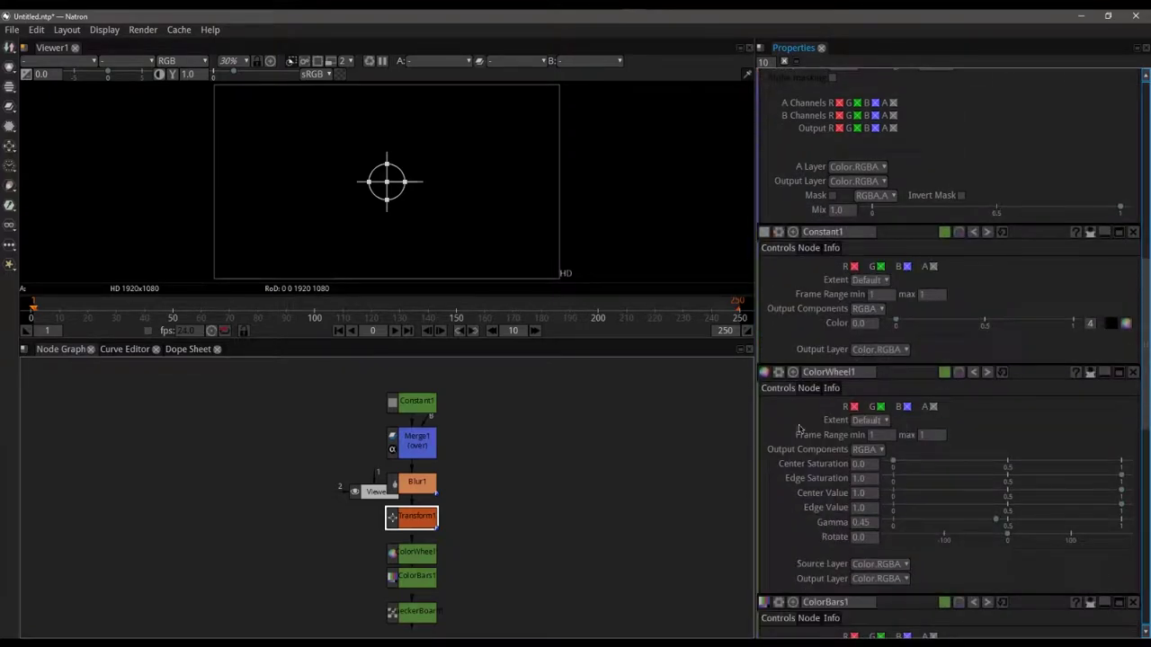
scroll(841, 552, "down", 9)
scroll(841, 540, "up", 3)
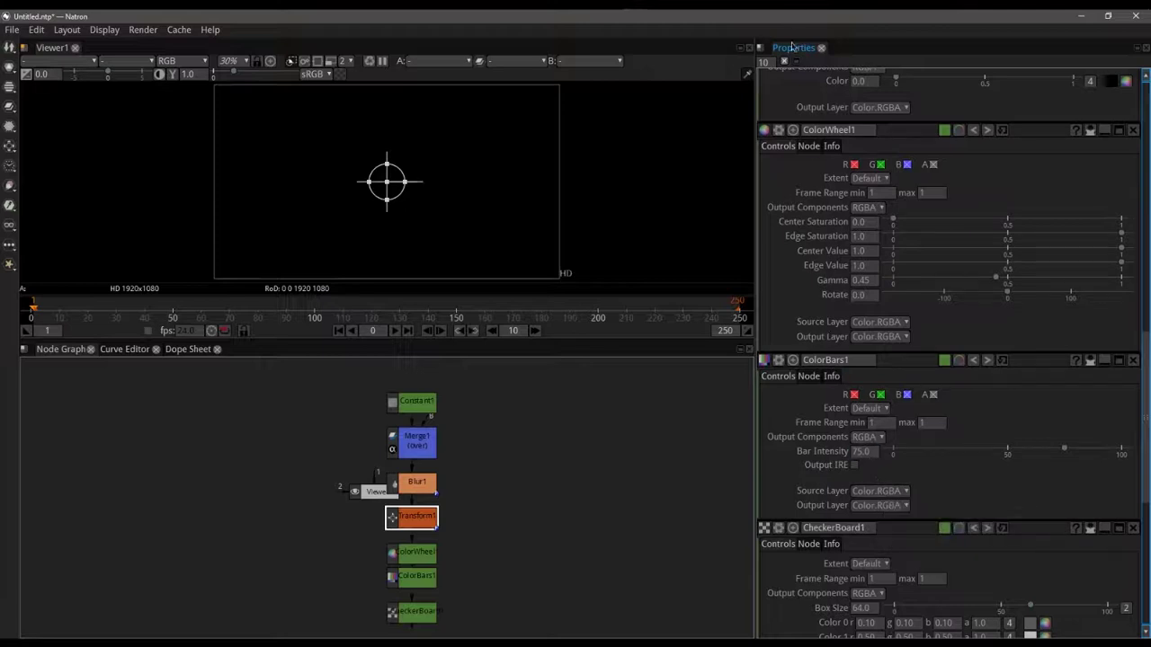
Set the maximum property panels from 10 to 1, then click Constant1, ColorWheel1, ColorBars1, Transform1 and CheckerBoard1 to check it.
left_click(764, 61)
type("1")
key("Return")
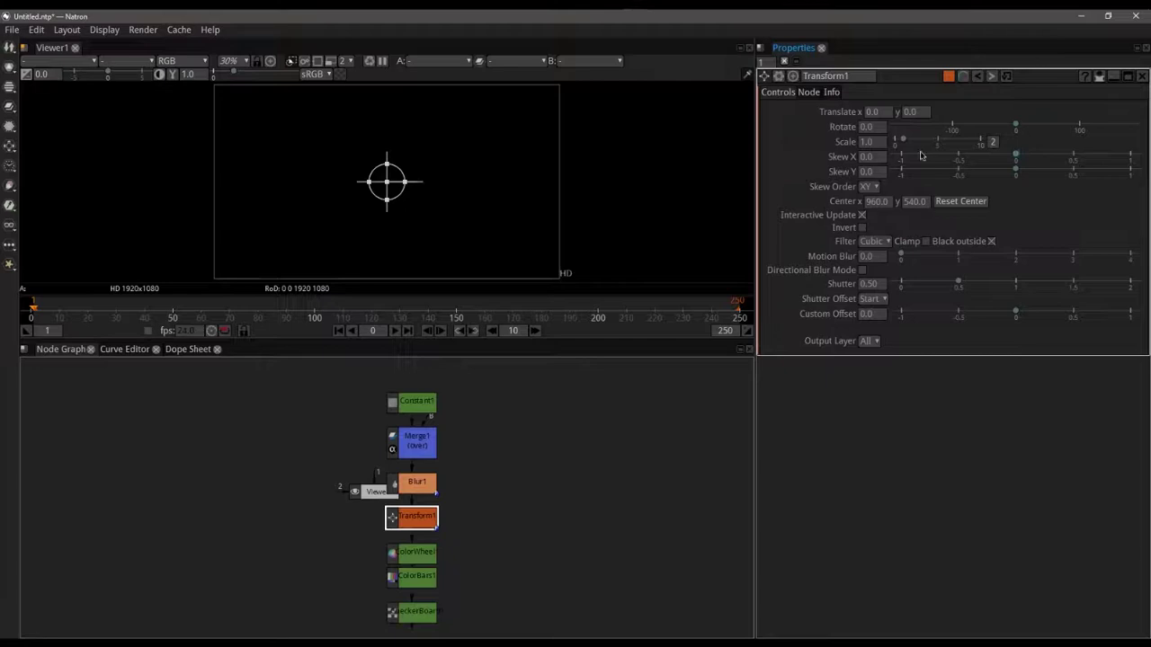
left_click(418, 404)
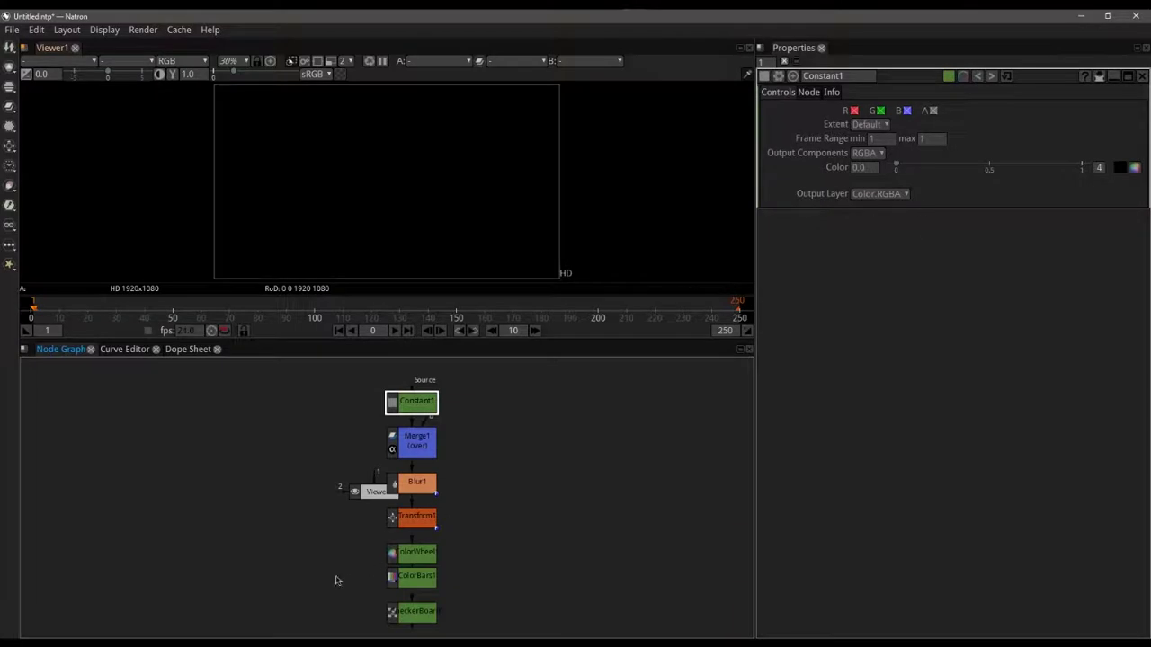
left_click(416, 552)
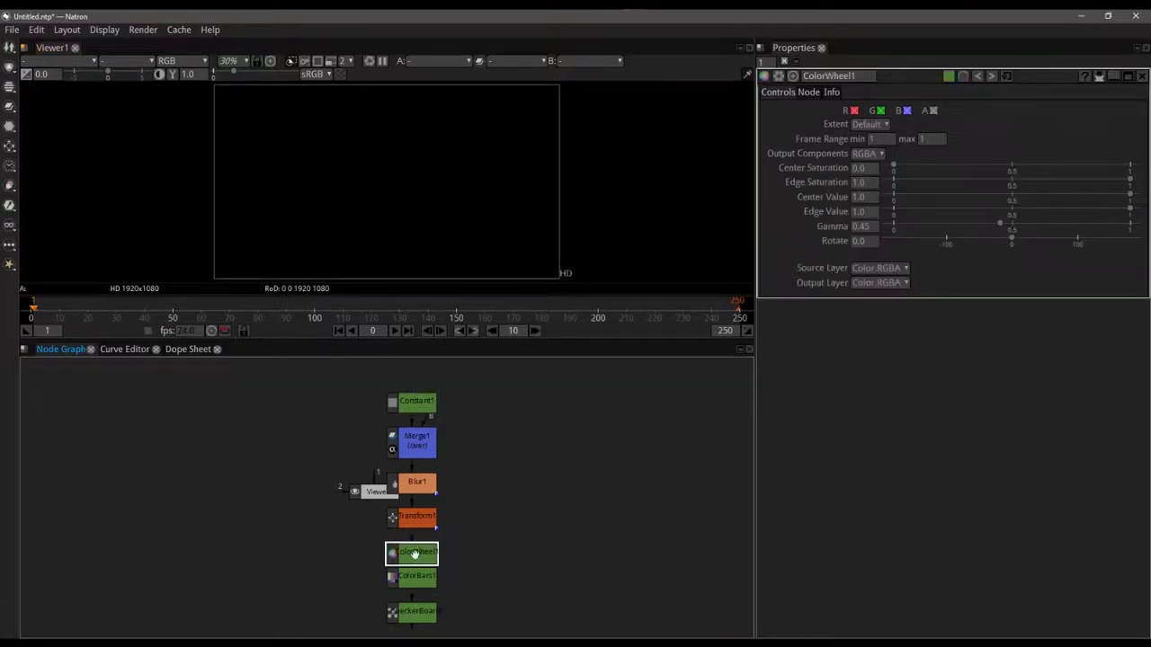
left_click(416, 581)
left_click(409, 521)
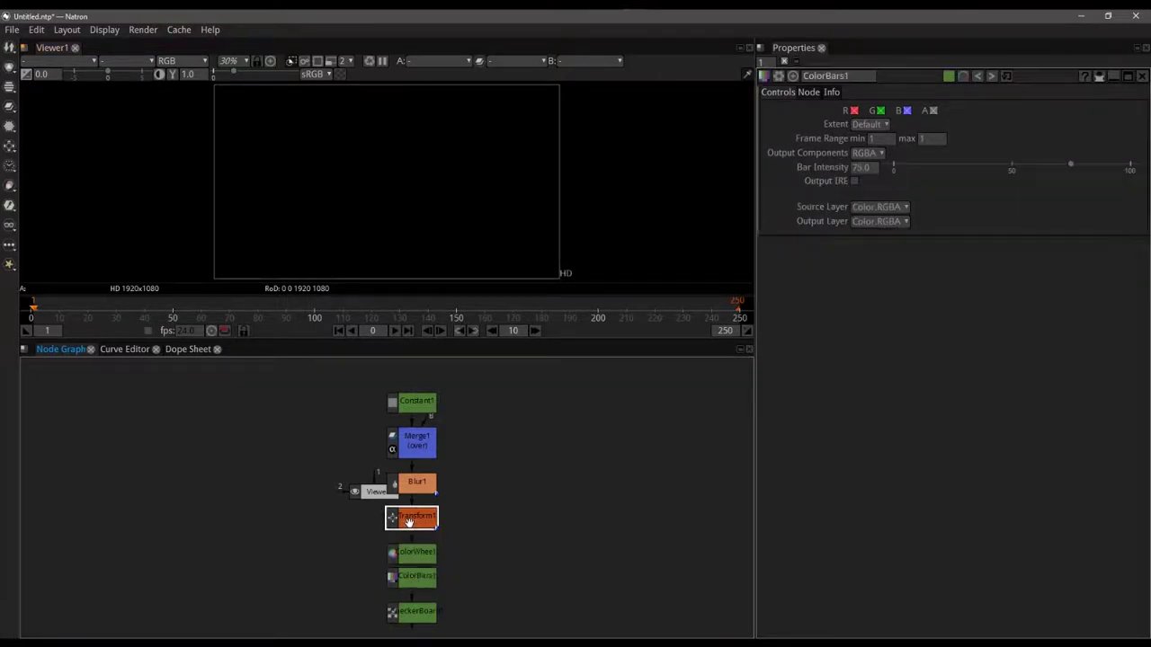
left_click(407, 611)
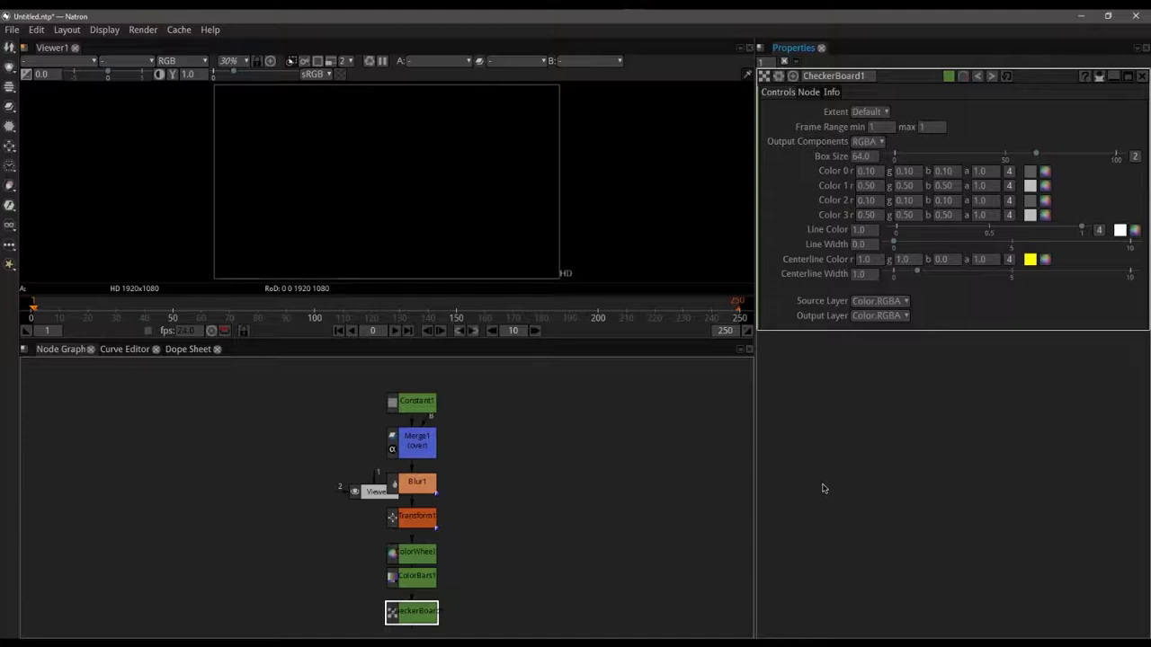
Commit the one-panel limit again after selecting ColorWheel1, then close Natron's main window.
left_click(763, 61)
left_click(424, 553)
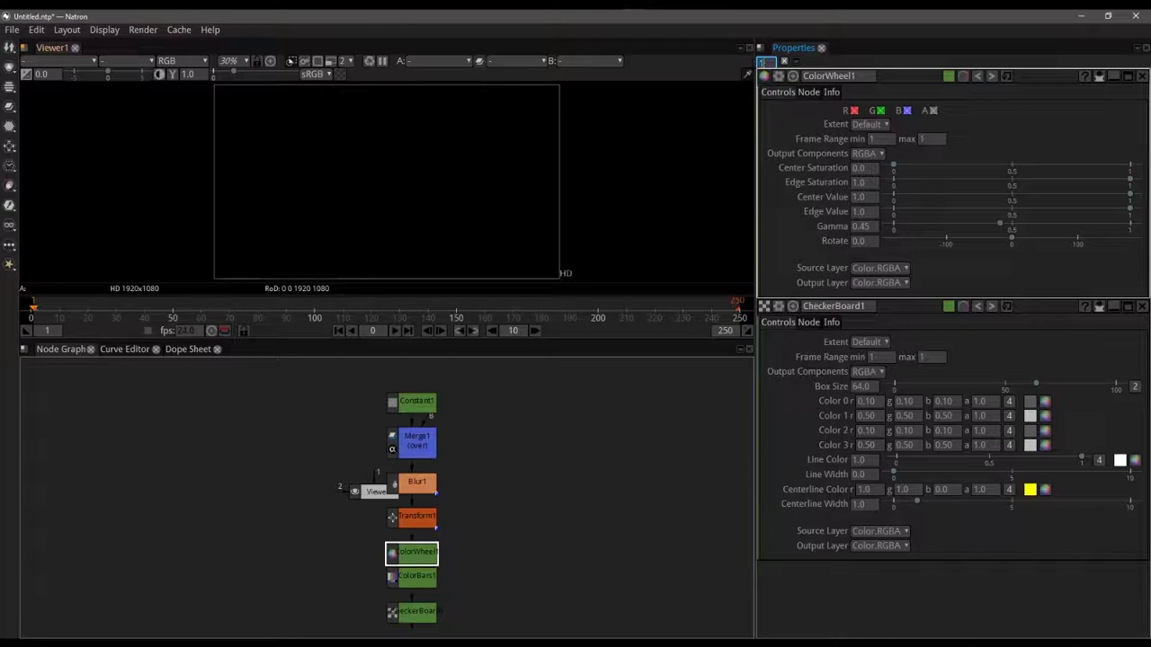
key("Return")
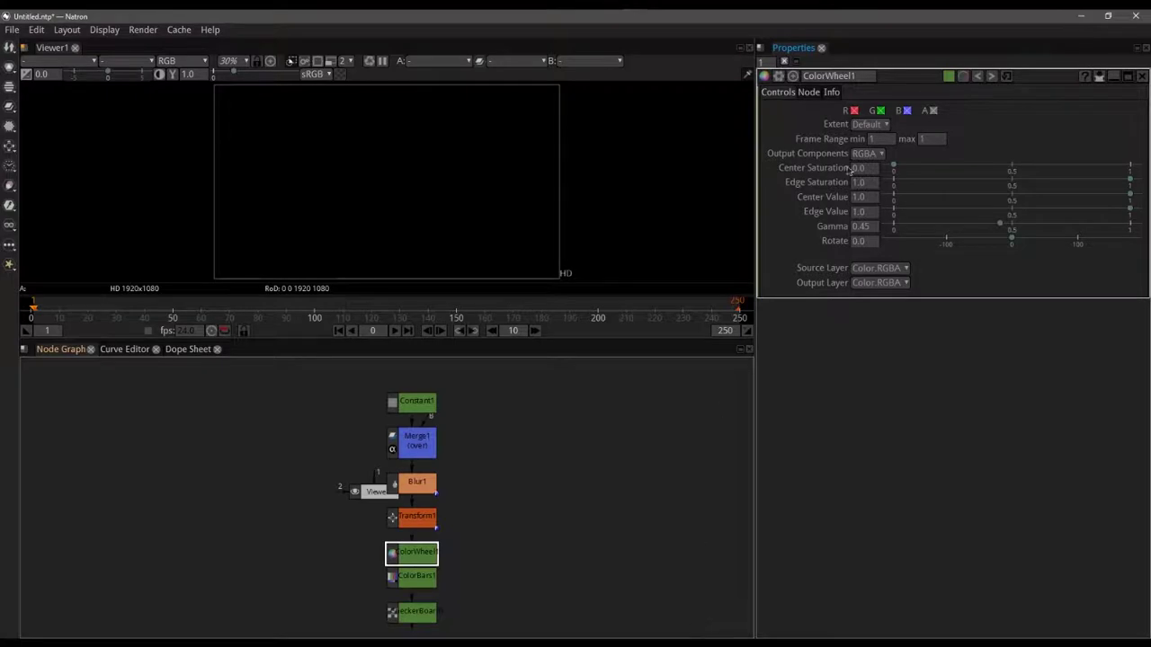
left_click(1136, 15)
Discard the unsaved project changes so Natron quits, leaving only the console.
left_click(593, 343)
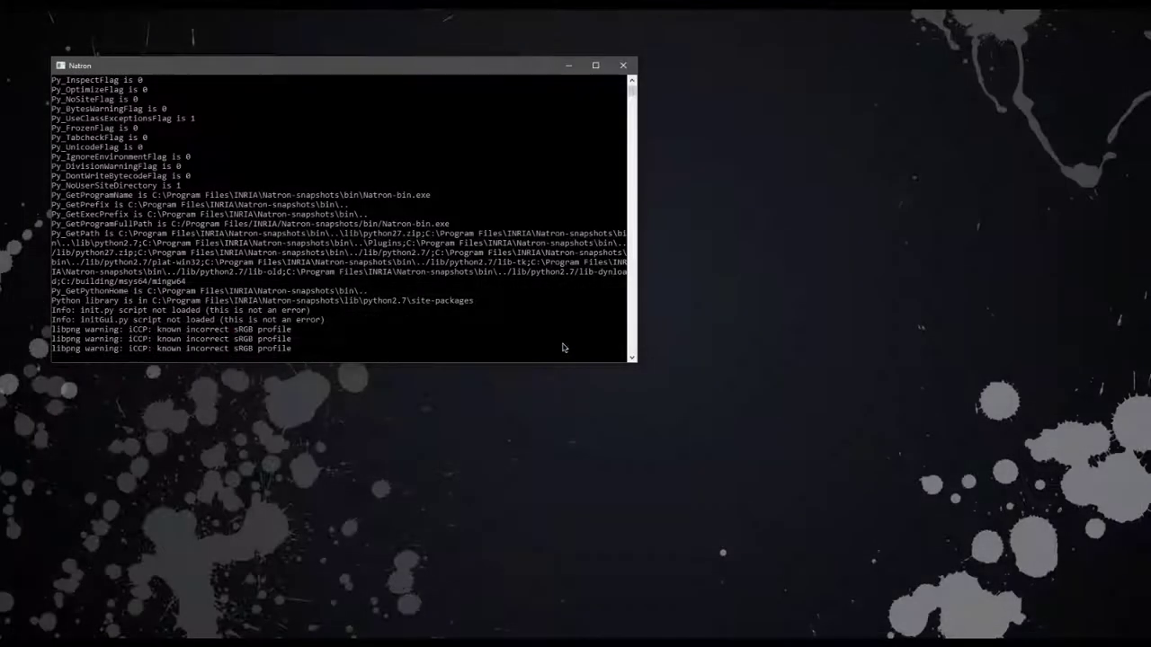